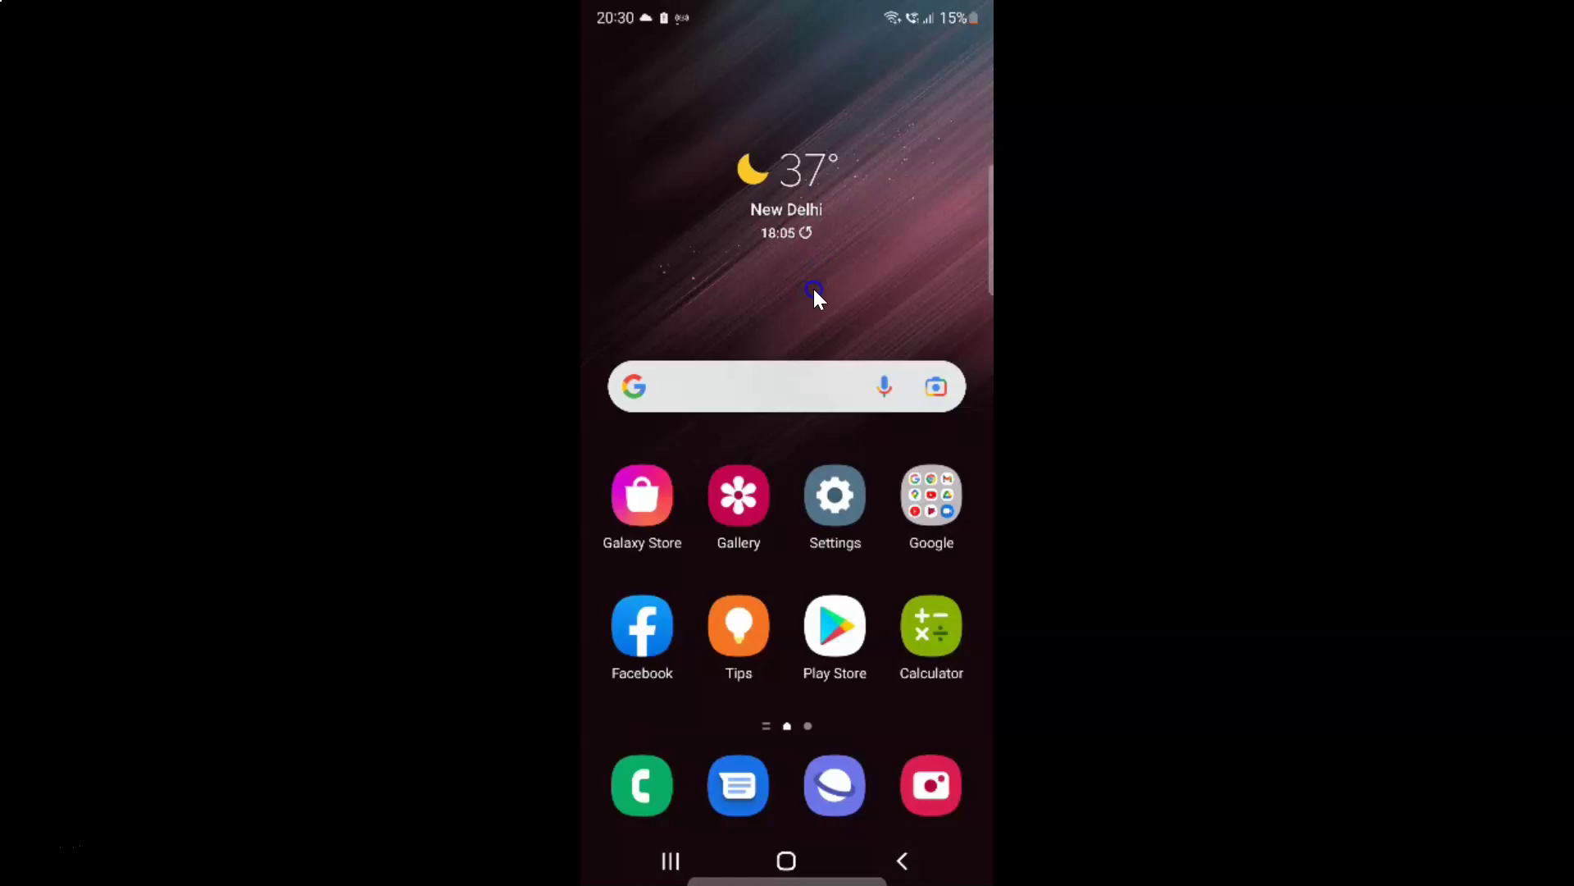
Step: Go from the Settings app through General management to the Samsung Keyboard settings page
left_click(836, 495)
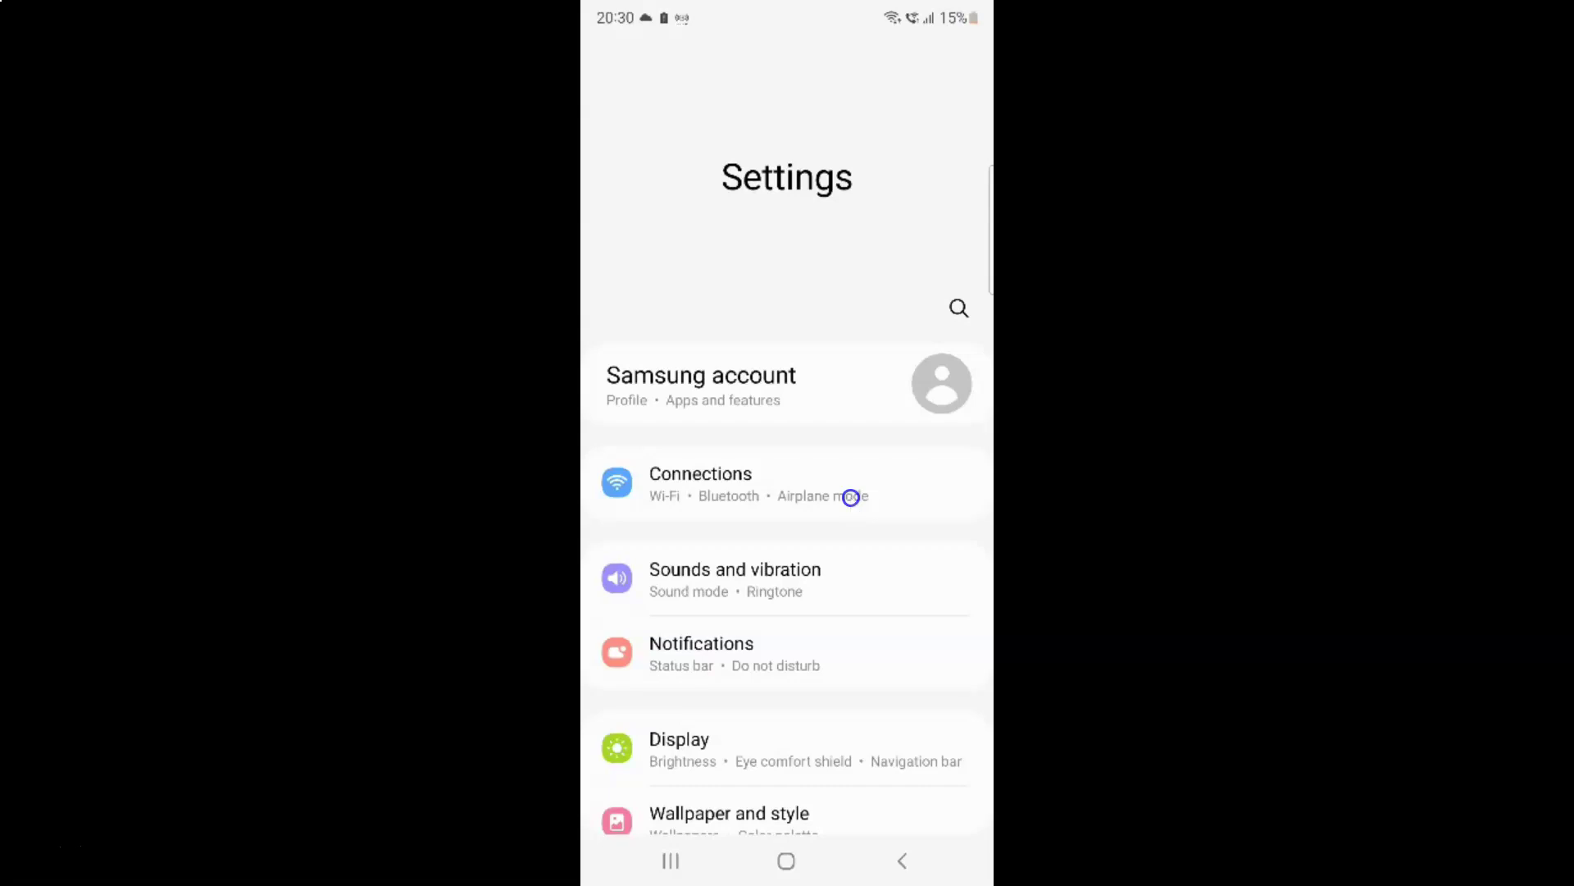
scroll(851, 497, "down", 10)
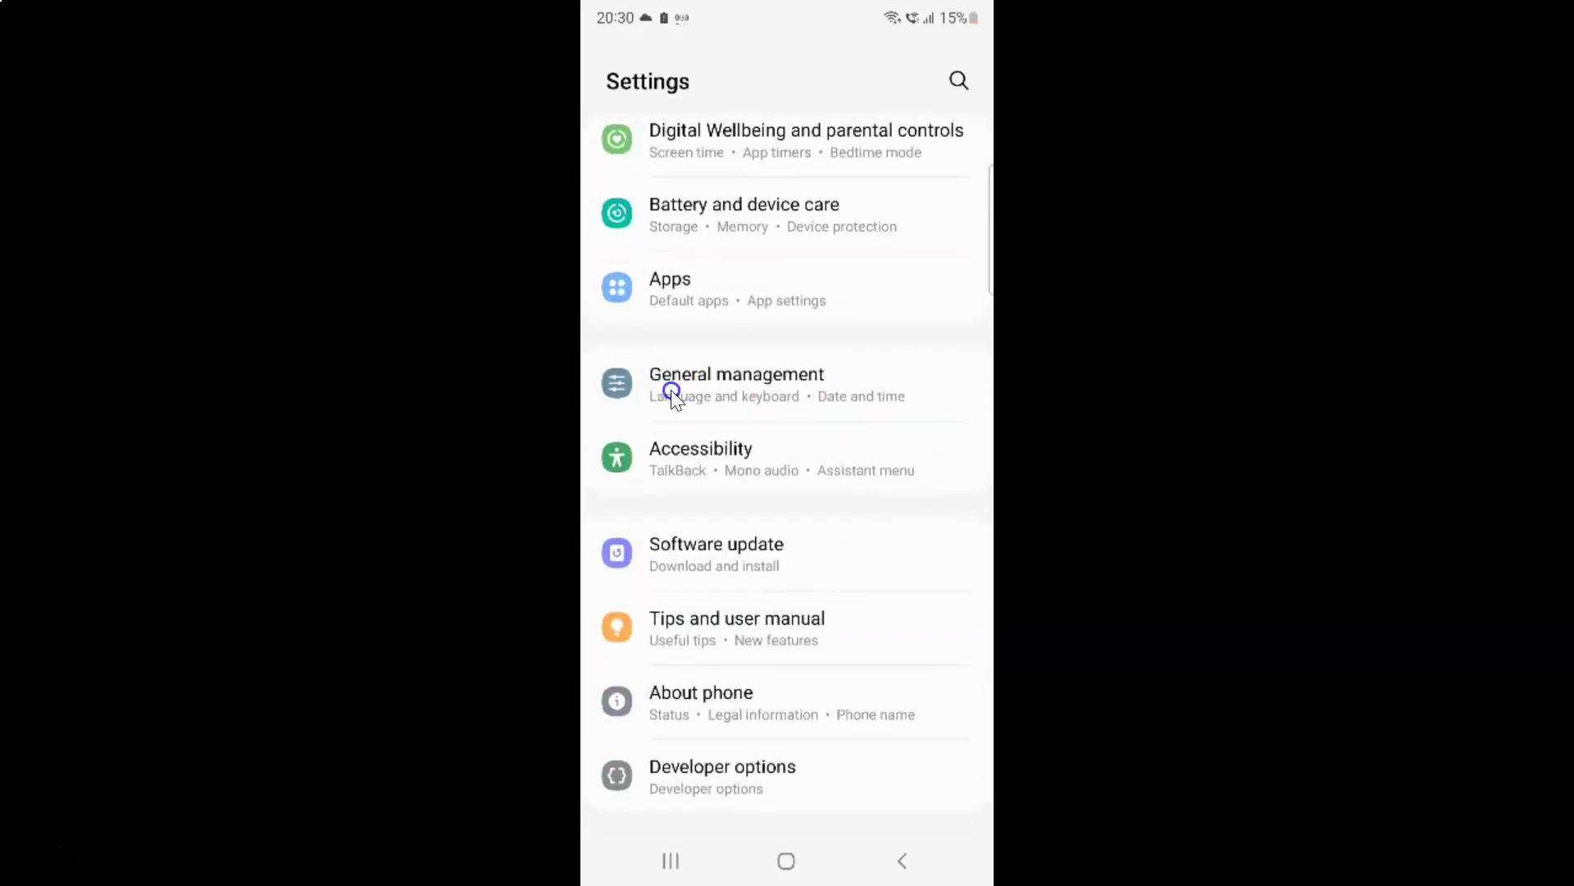
left_click(725, 389)
left_click(770, 392)
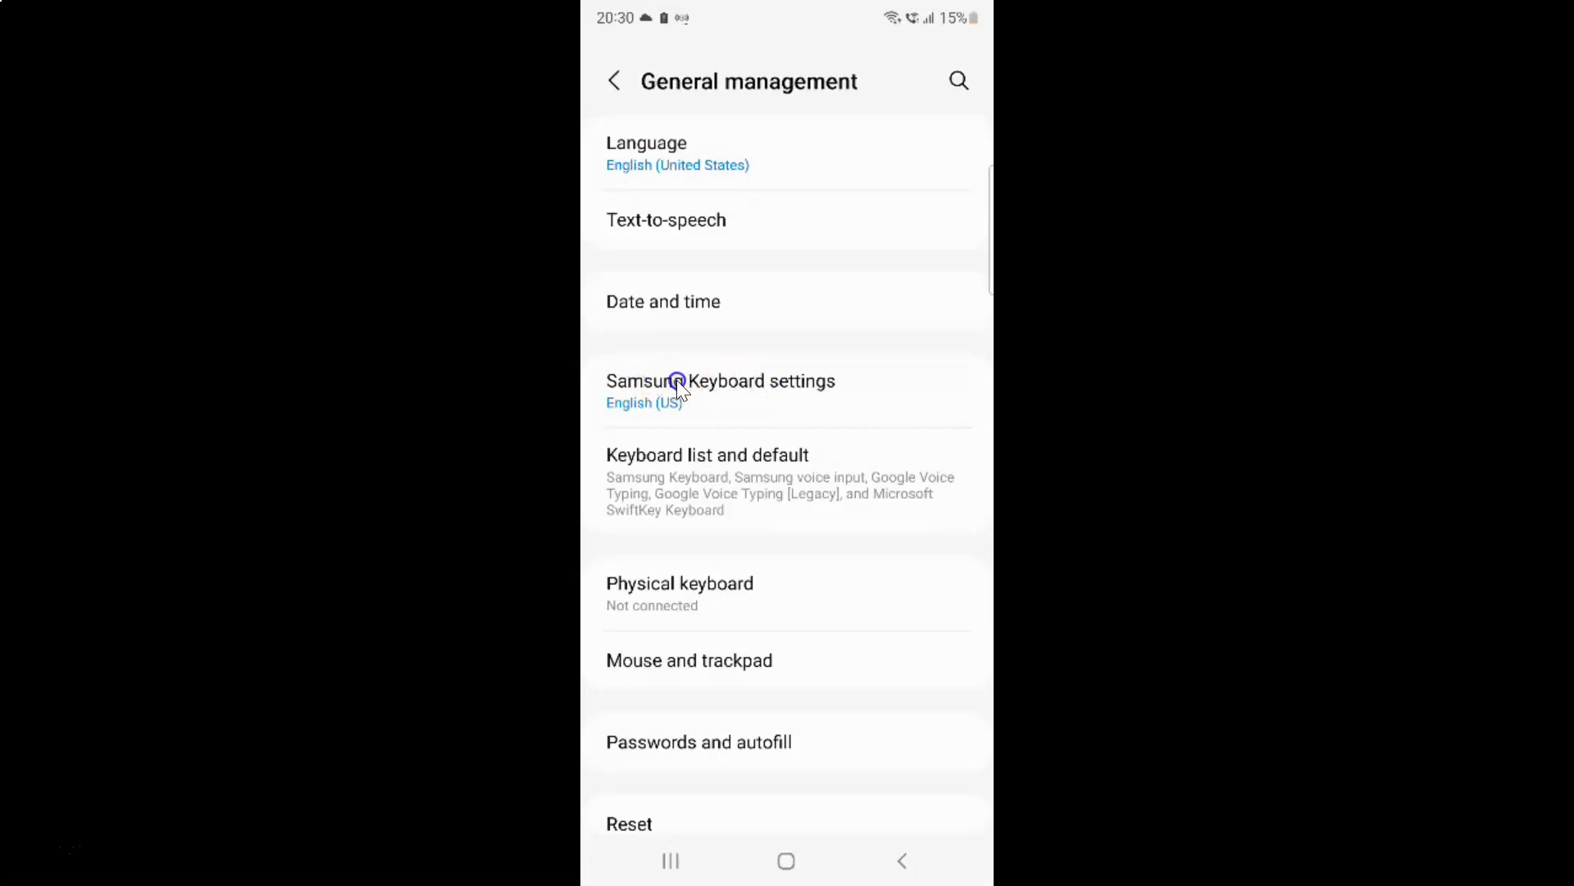
left_click(818, 384)
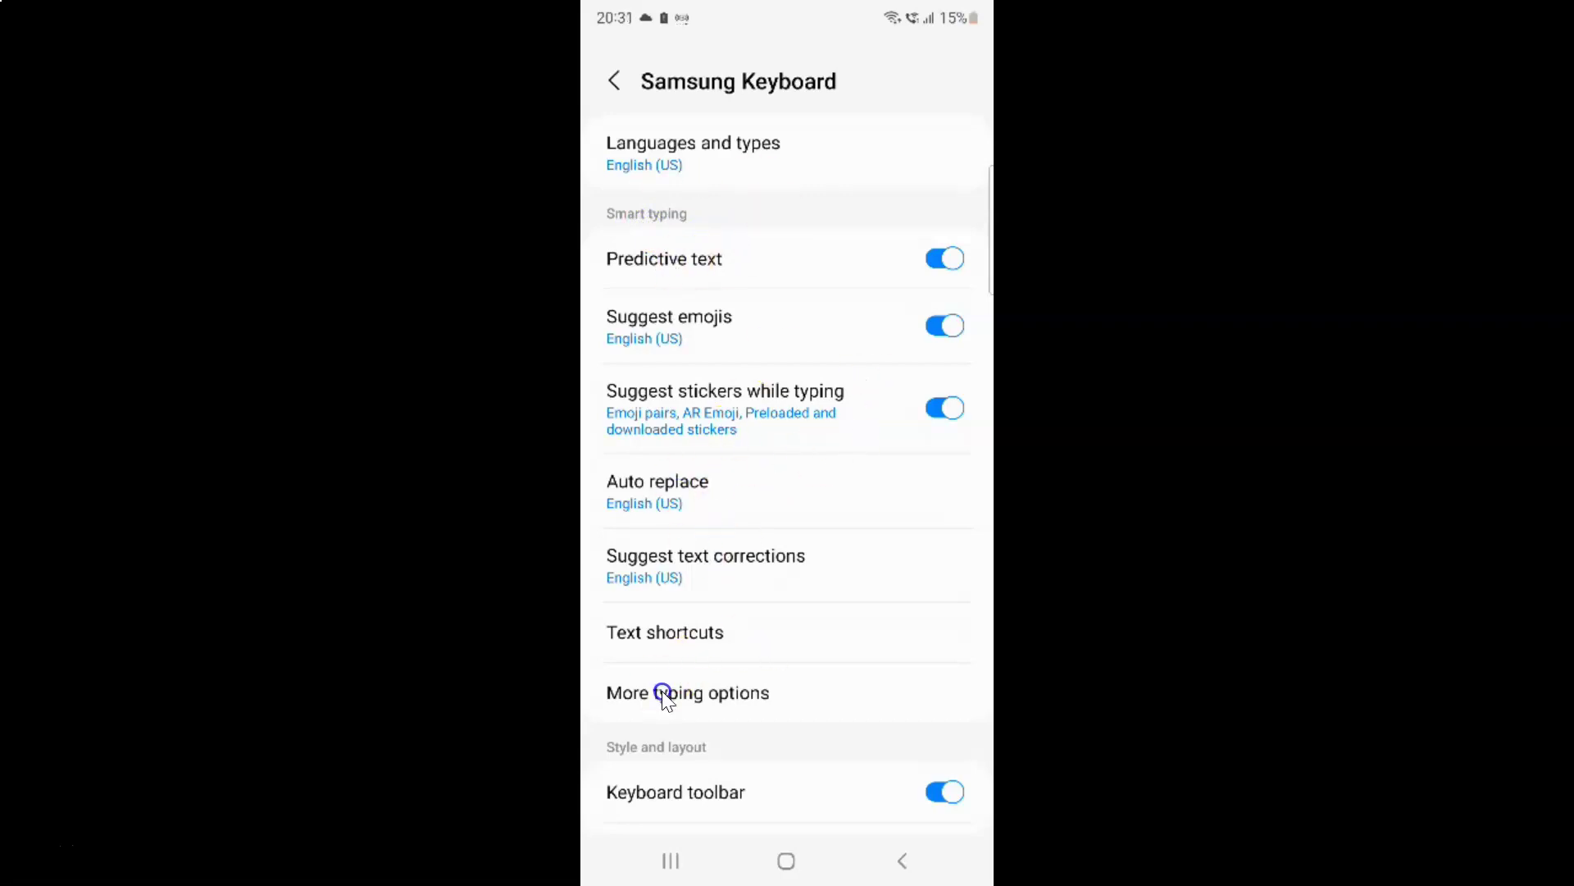
Step: Switch the Auto capitalize toggle on under Samsung Keyboard's More typing options
left_click(712, 693)
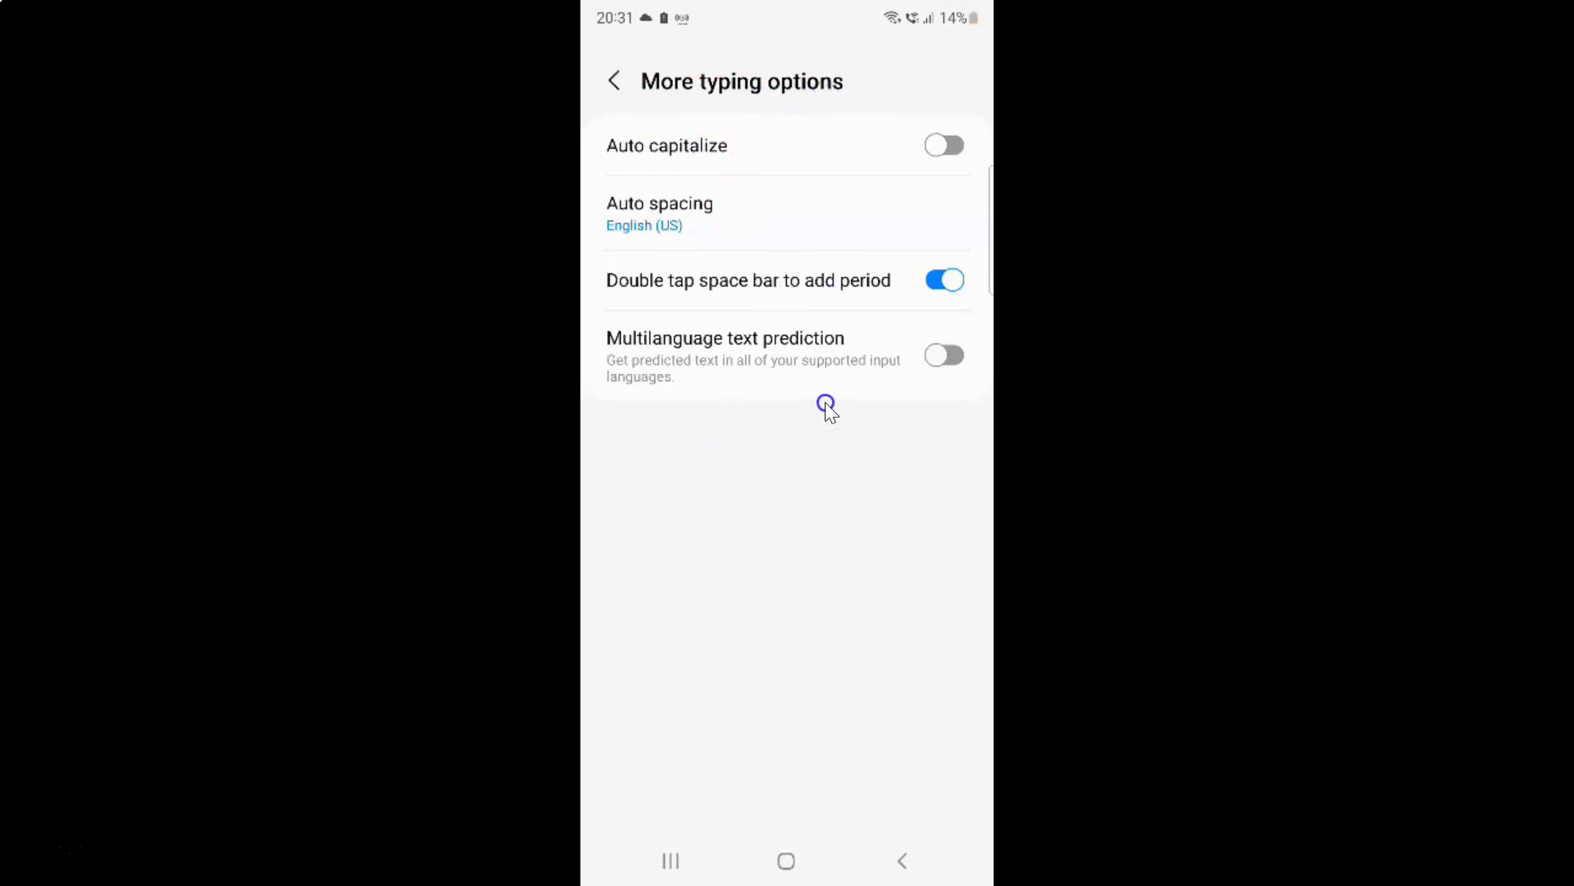
left_click(945, 141)
Step: In the top Messages conversation, type the draft 'We should go. Here we come.'
middle_click(710, 159)
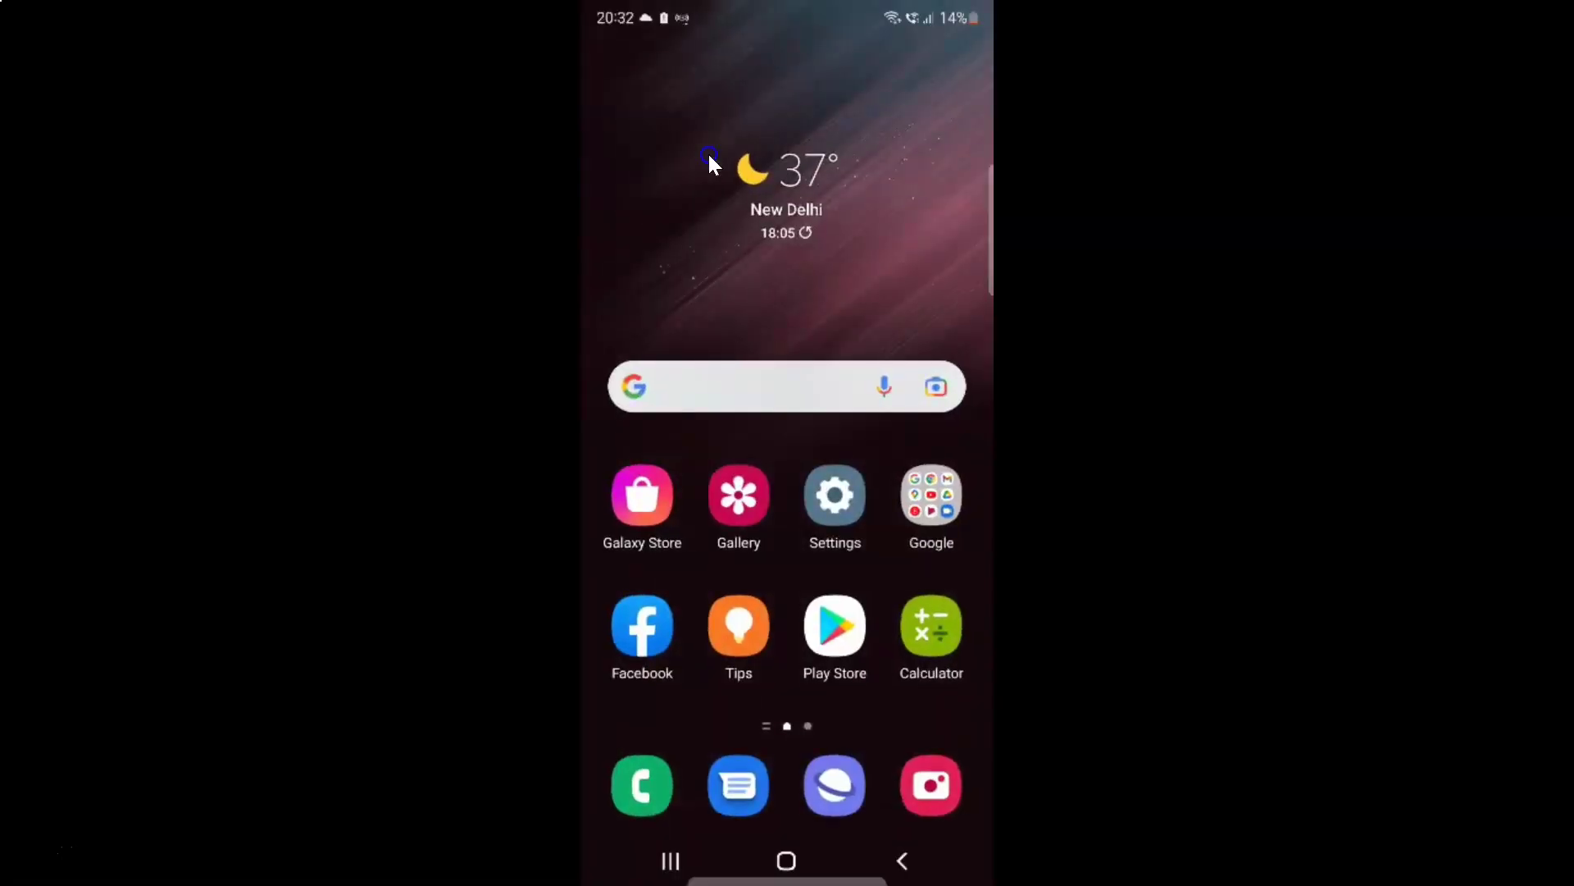
left_click(741, 772)
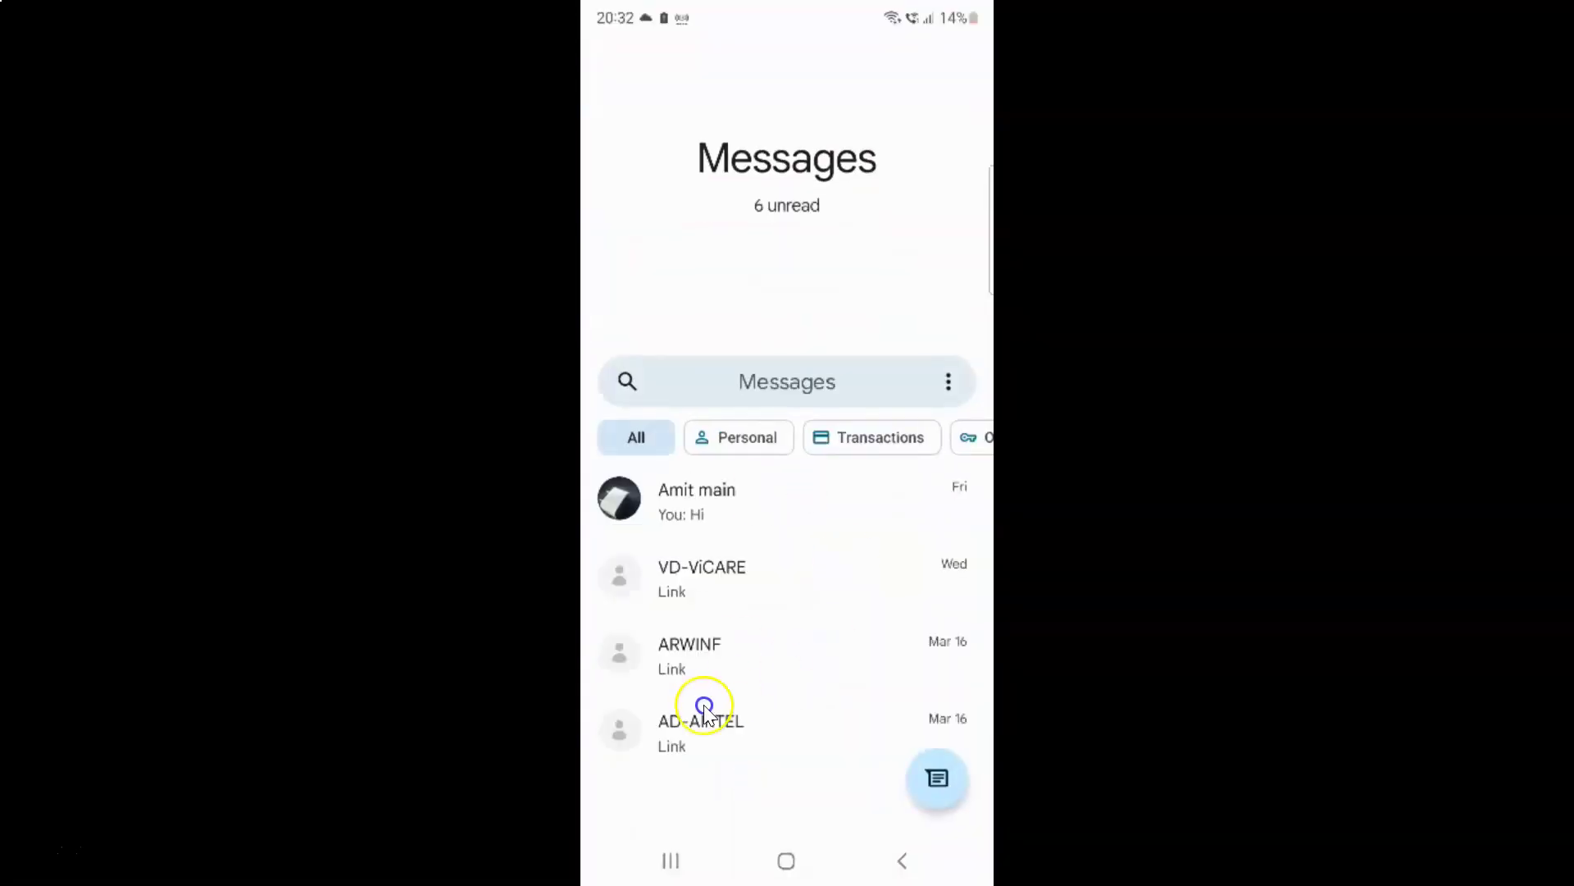
left_click(727, 502)
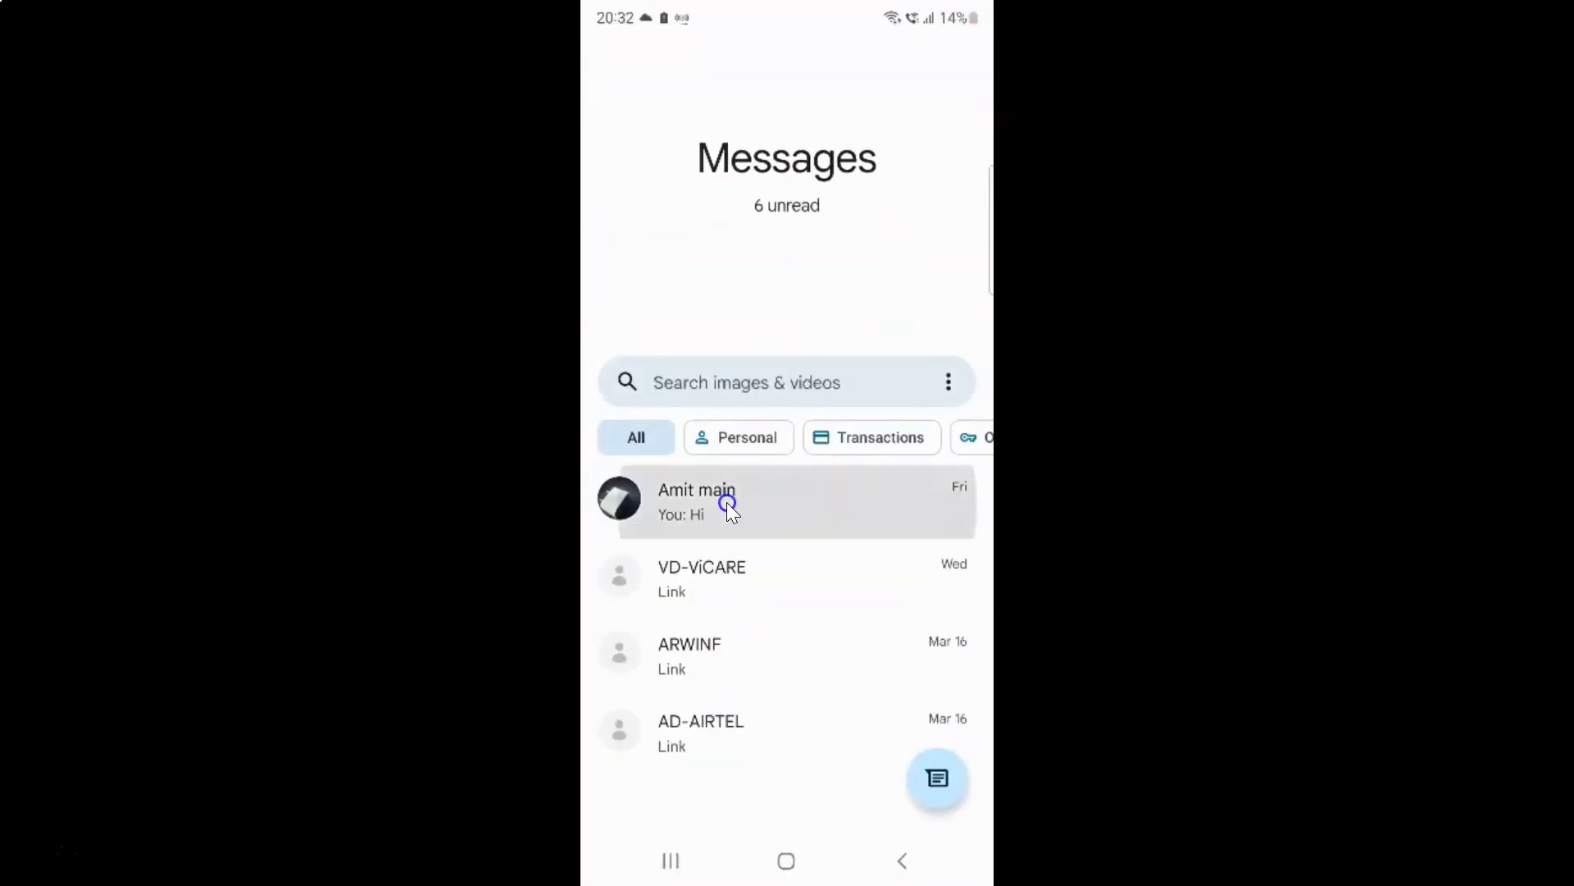
left_click(823, 749)
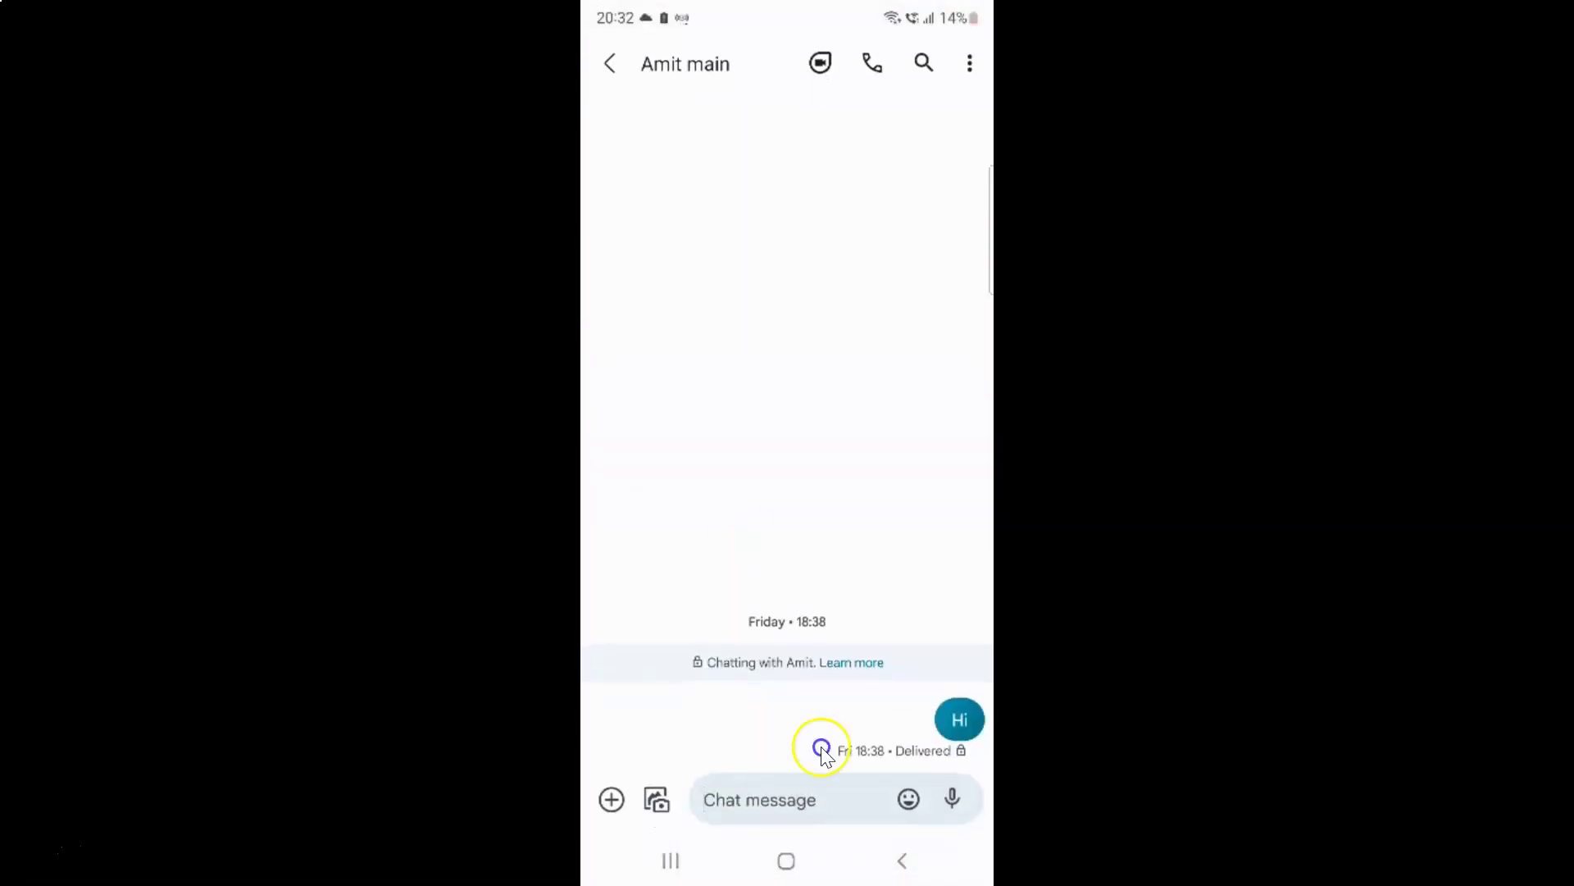
left_click(794, 809)
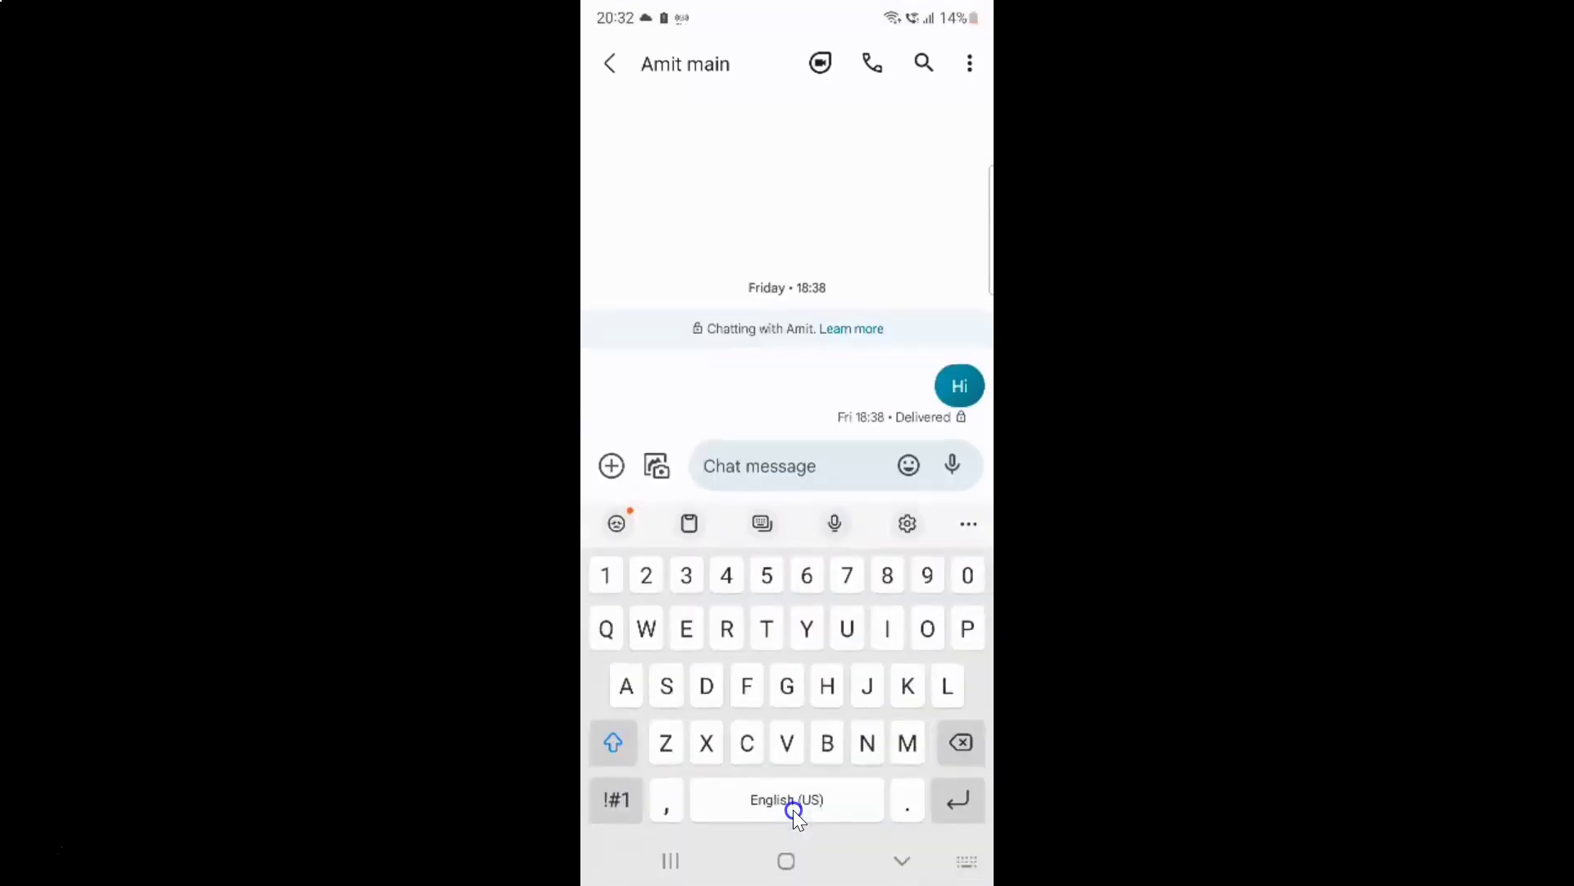
type("We should go. ")
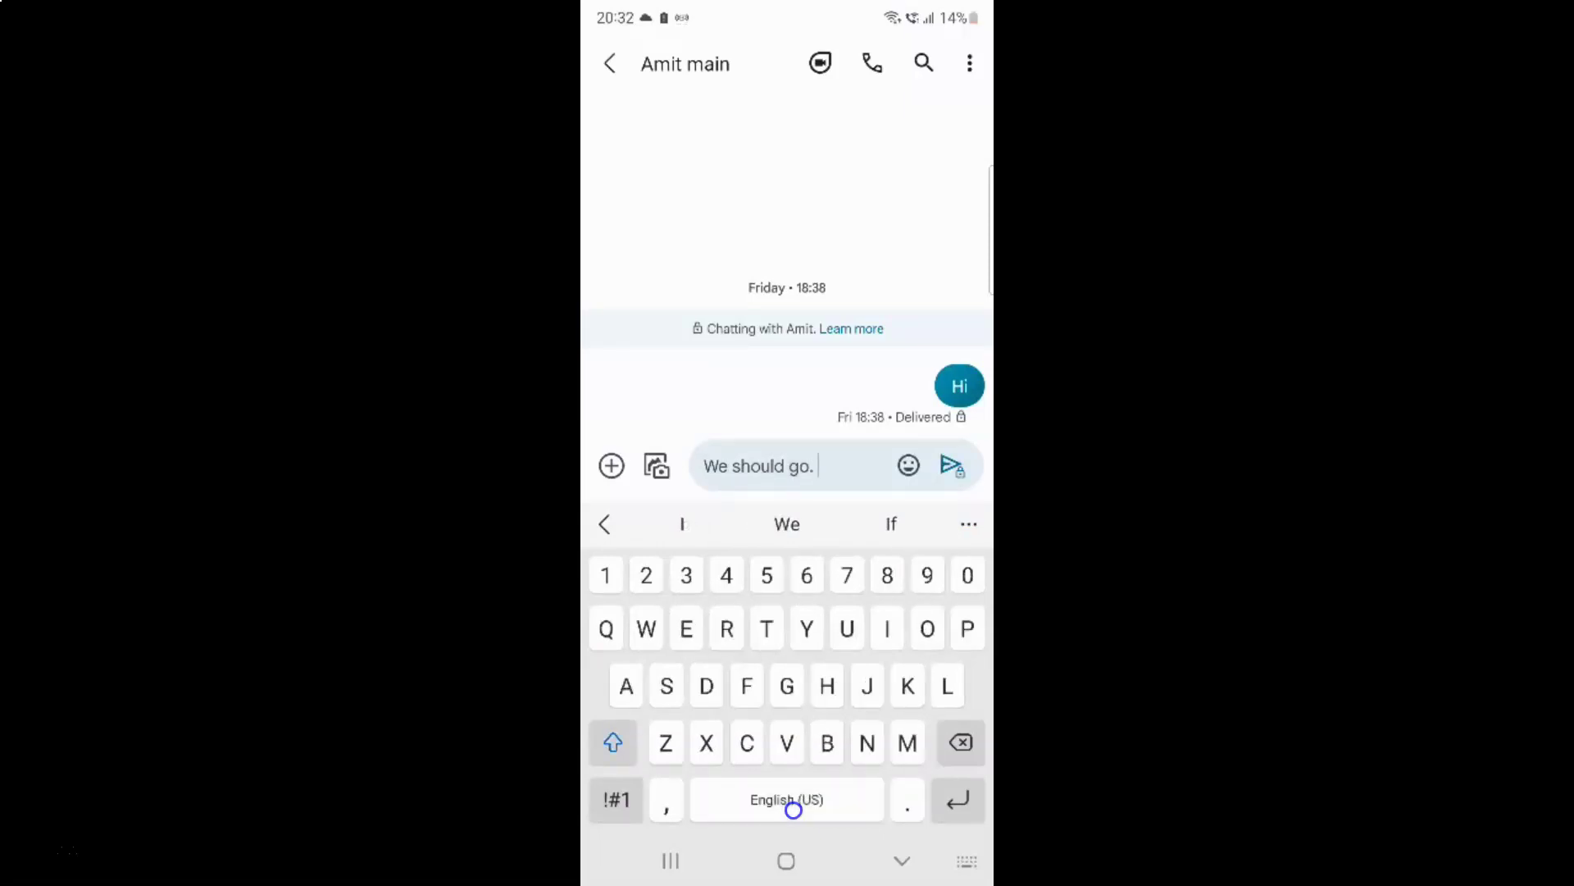
type("Here")
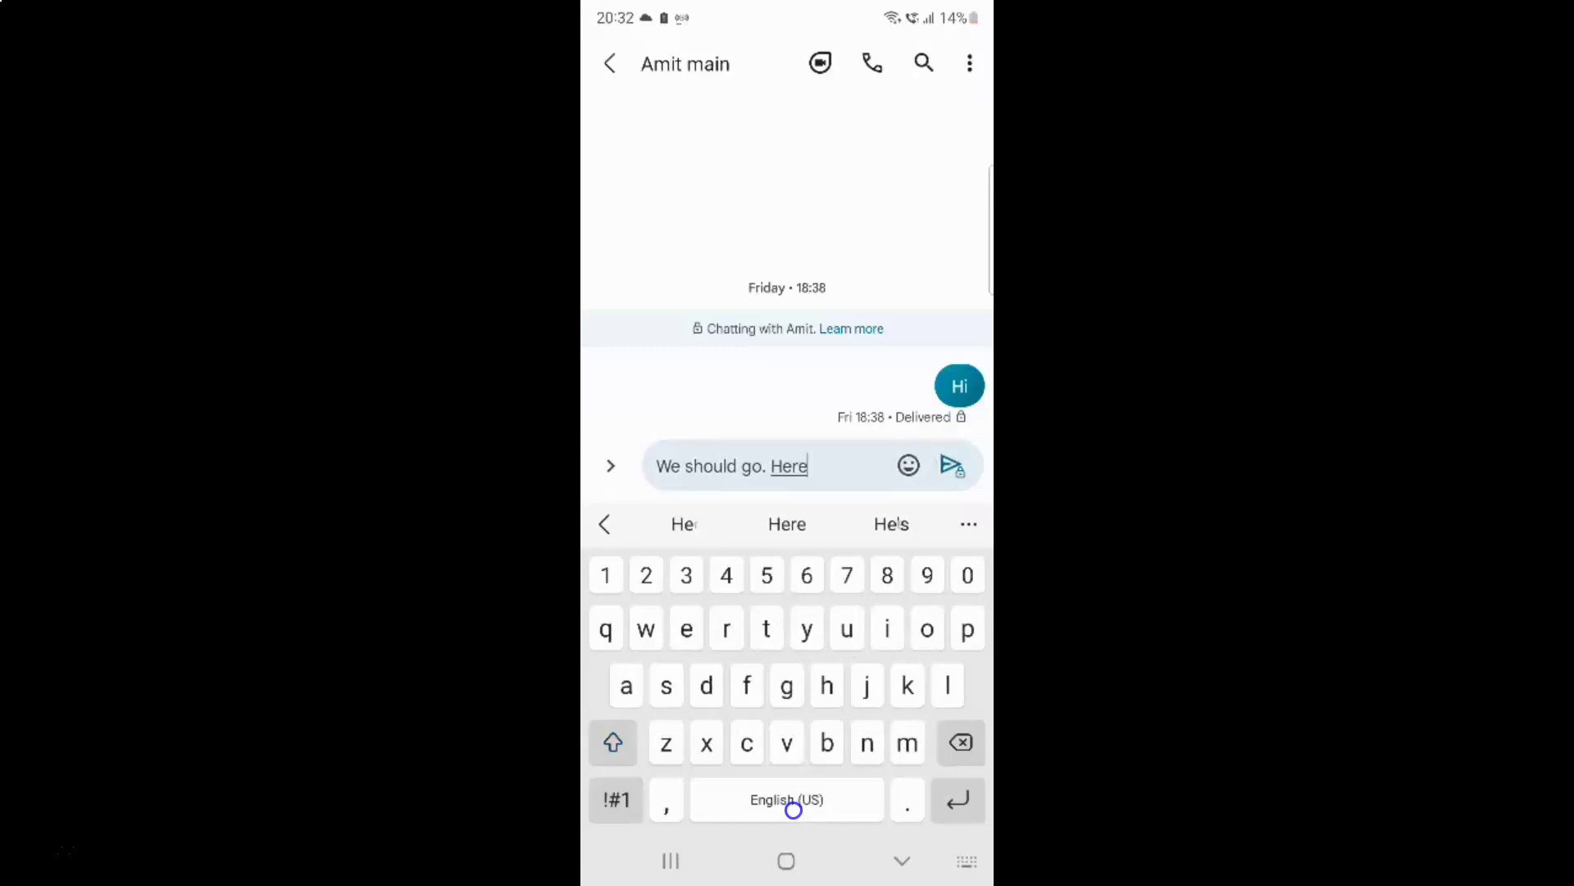
type(" we co")
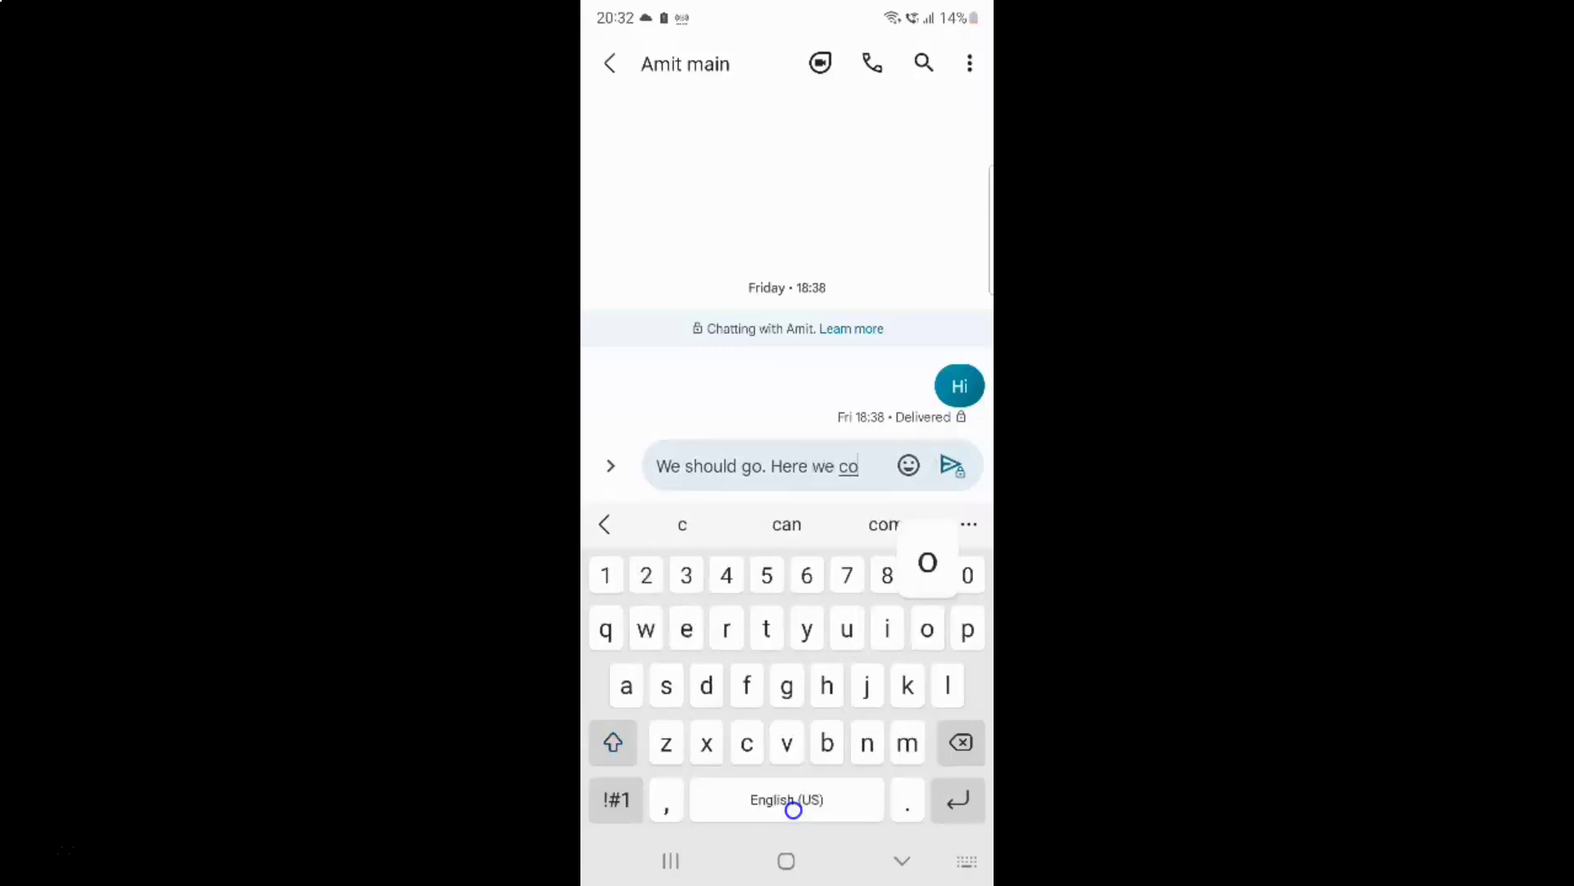
type("me.")
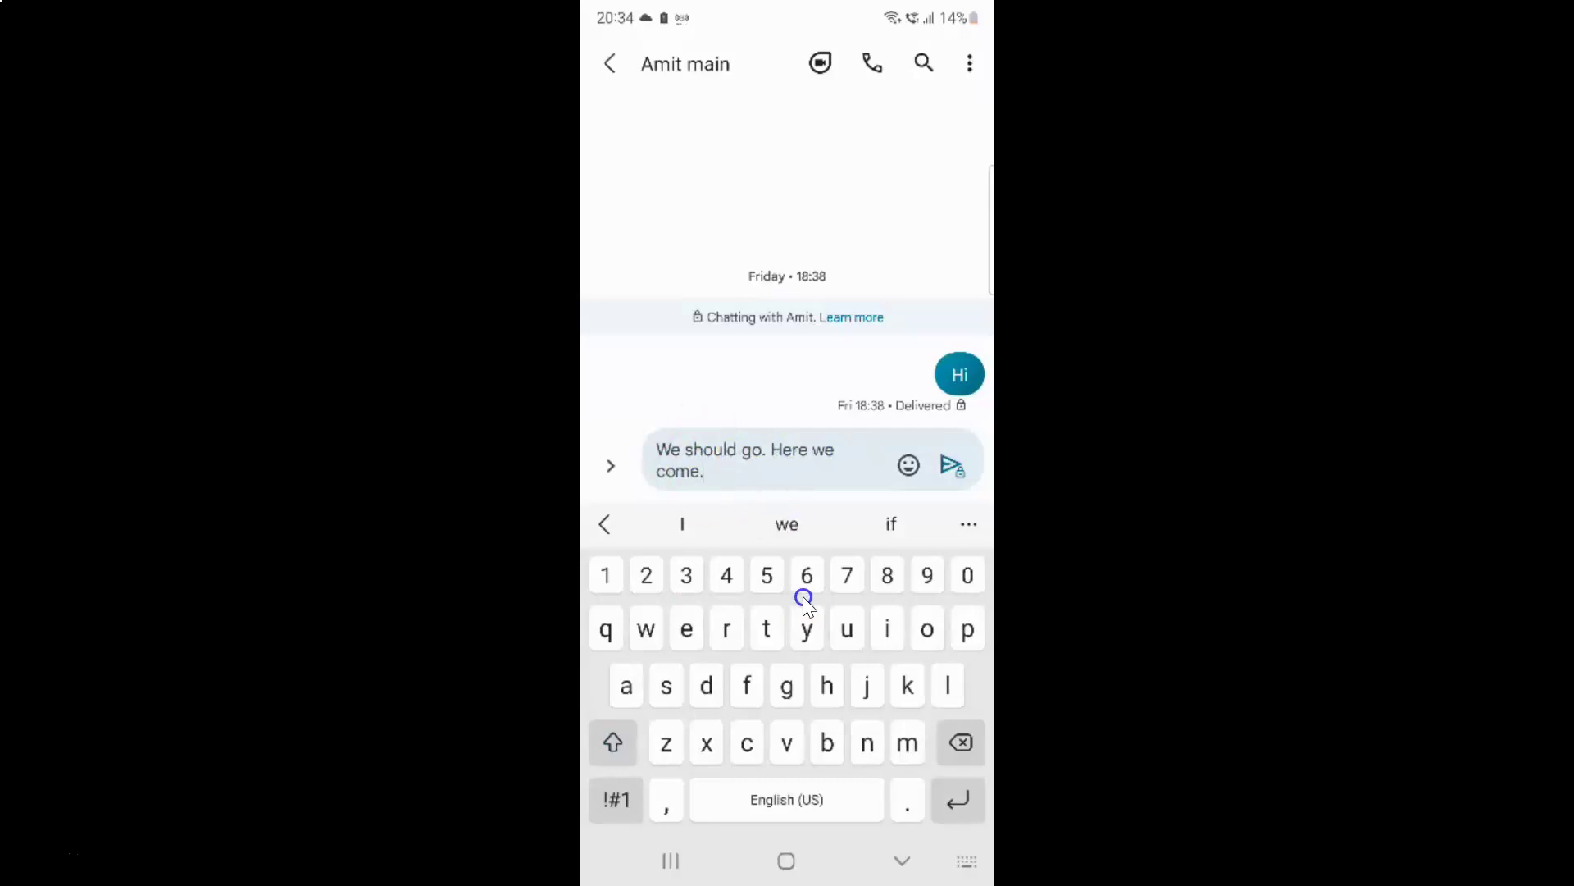
Step: Return to the Samsung Keyboard settings and switch Auto capitalize off in More typing options
key("alt+h")
key("alt+s")
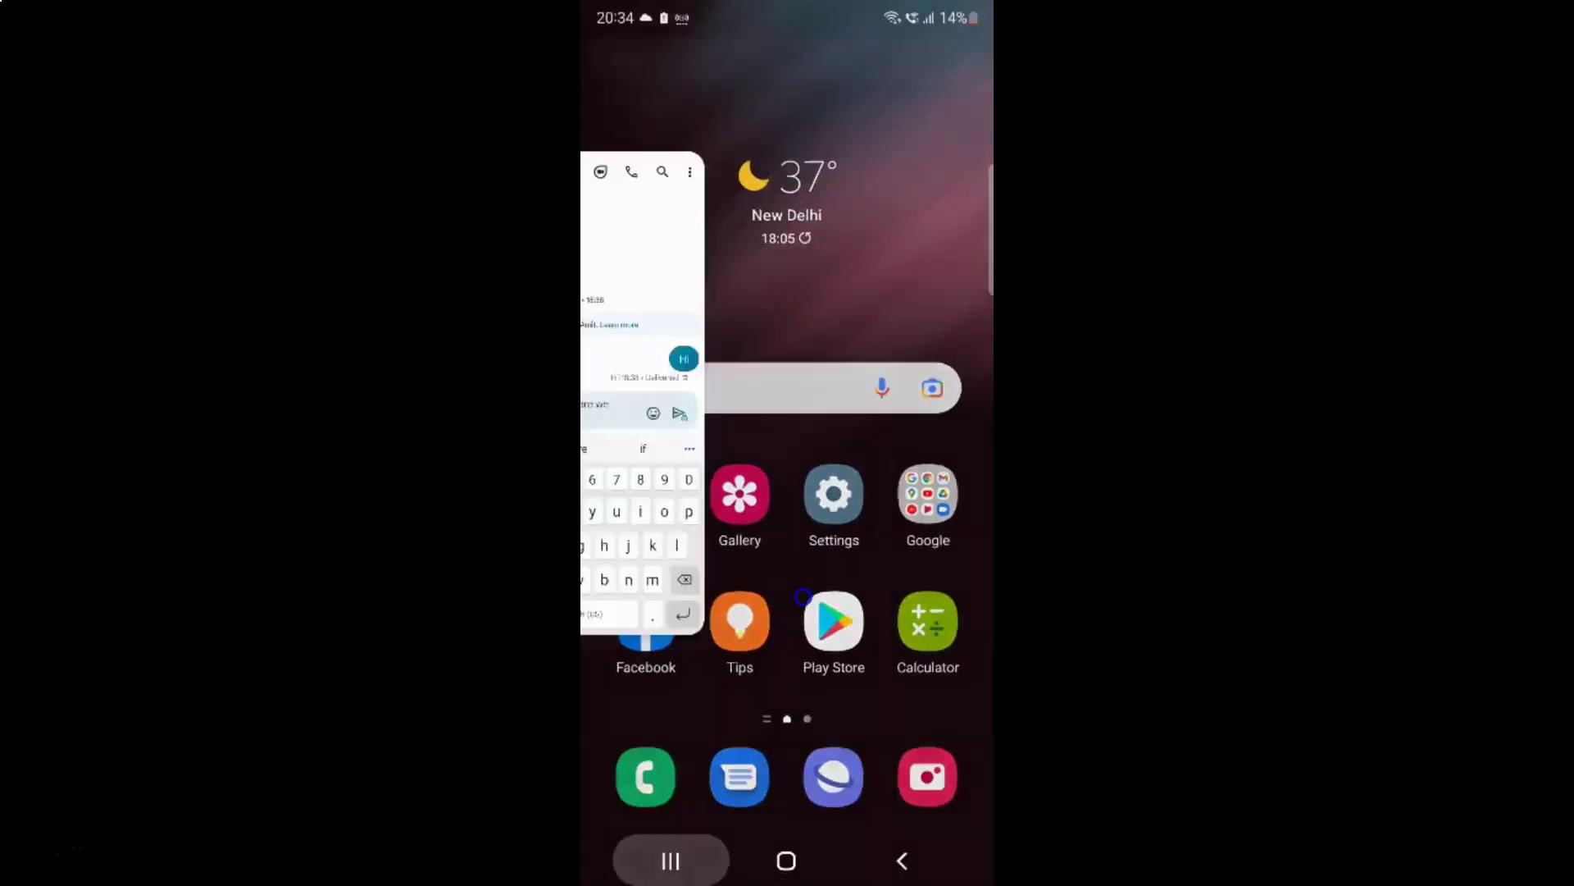
key("alt+s")
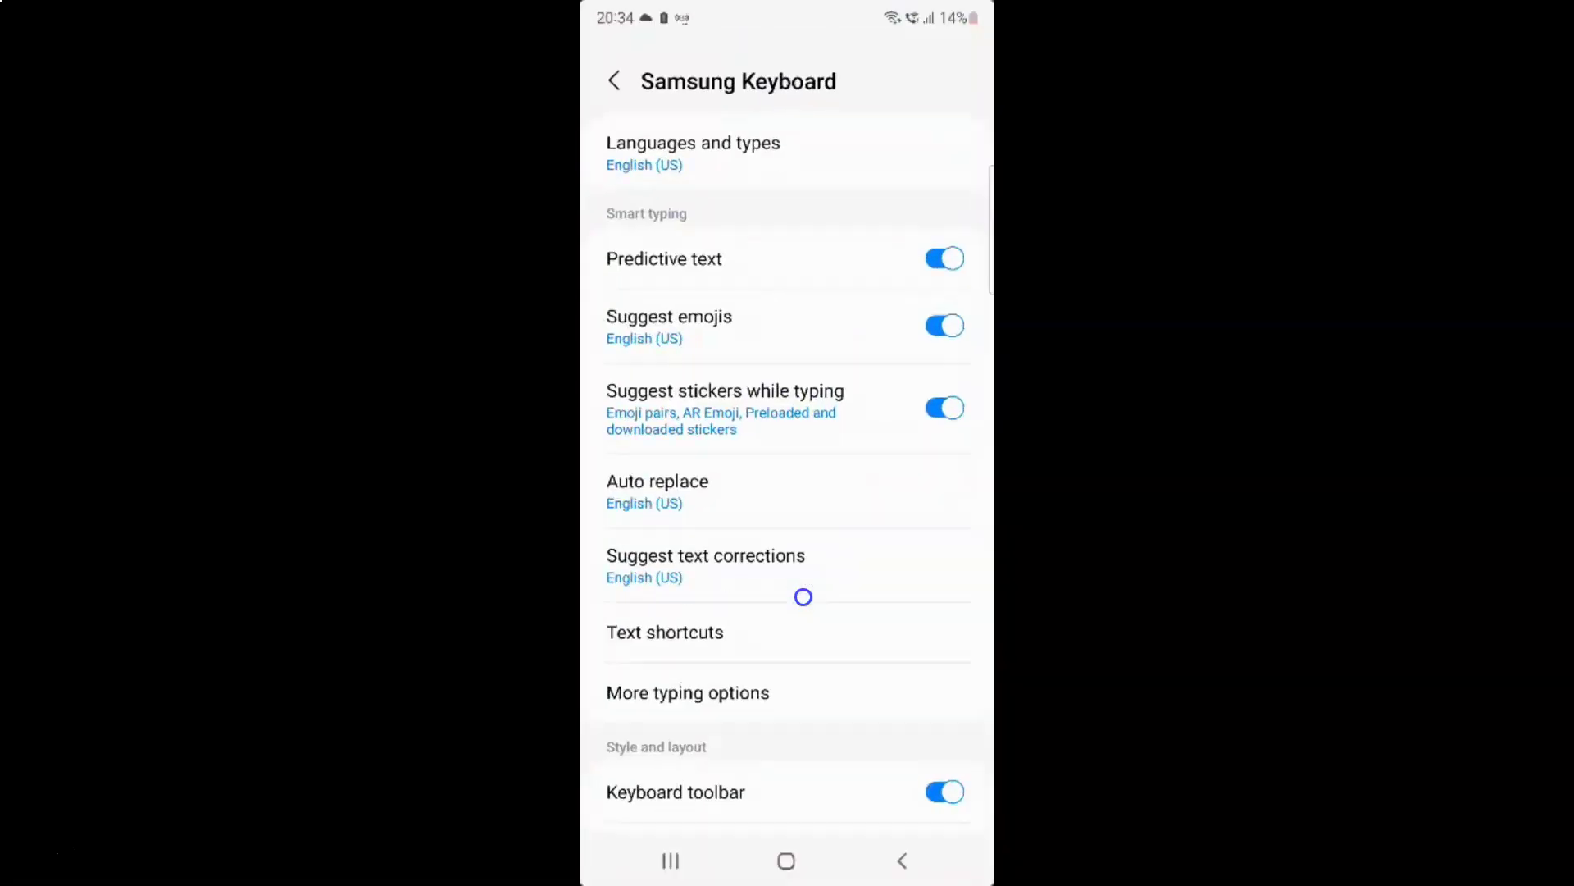
left_click(719, 700)
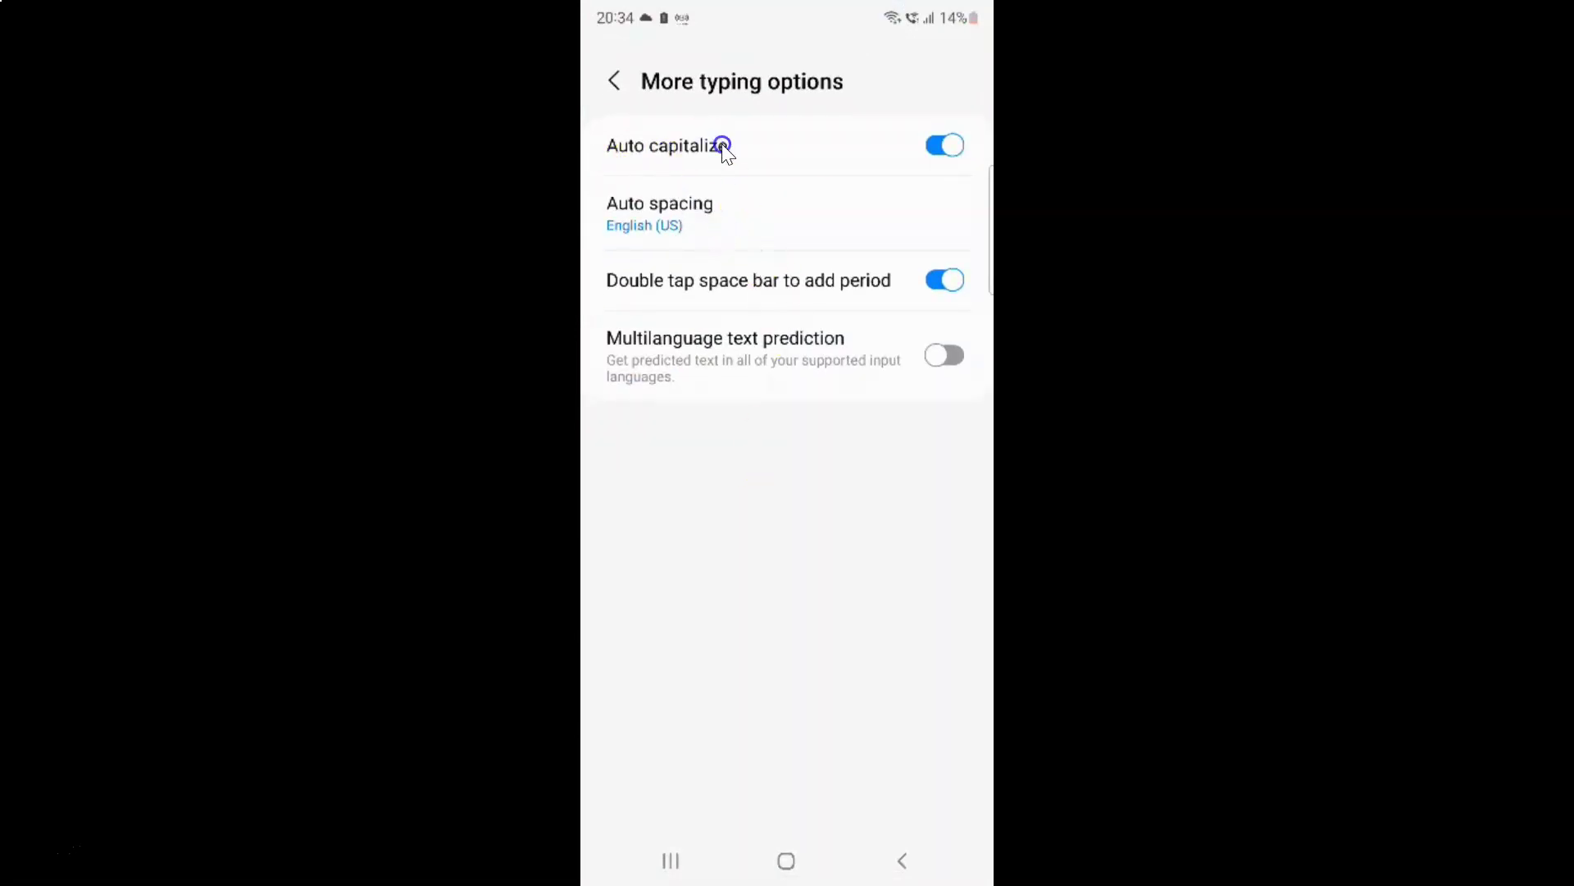
left_click(939, 144)
left_click_drag(948, 141, 958, 144)
mouse_move(938, 142)
left_mouse_down()
mouse_move(867, 155)
mouse_move(707, 134)
mouse_move(759, 123)
mouse_move(809, 497)
left_mouse_up()
Step: Back in the Messages conversation, erase the old draft and type 'we should go. here we come.'
key("alt+s")
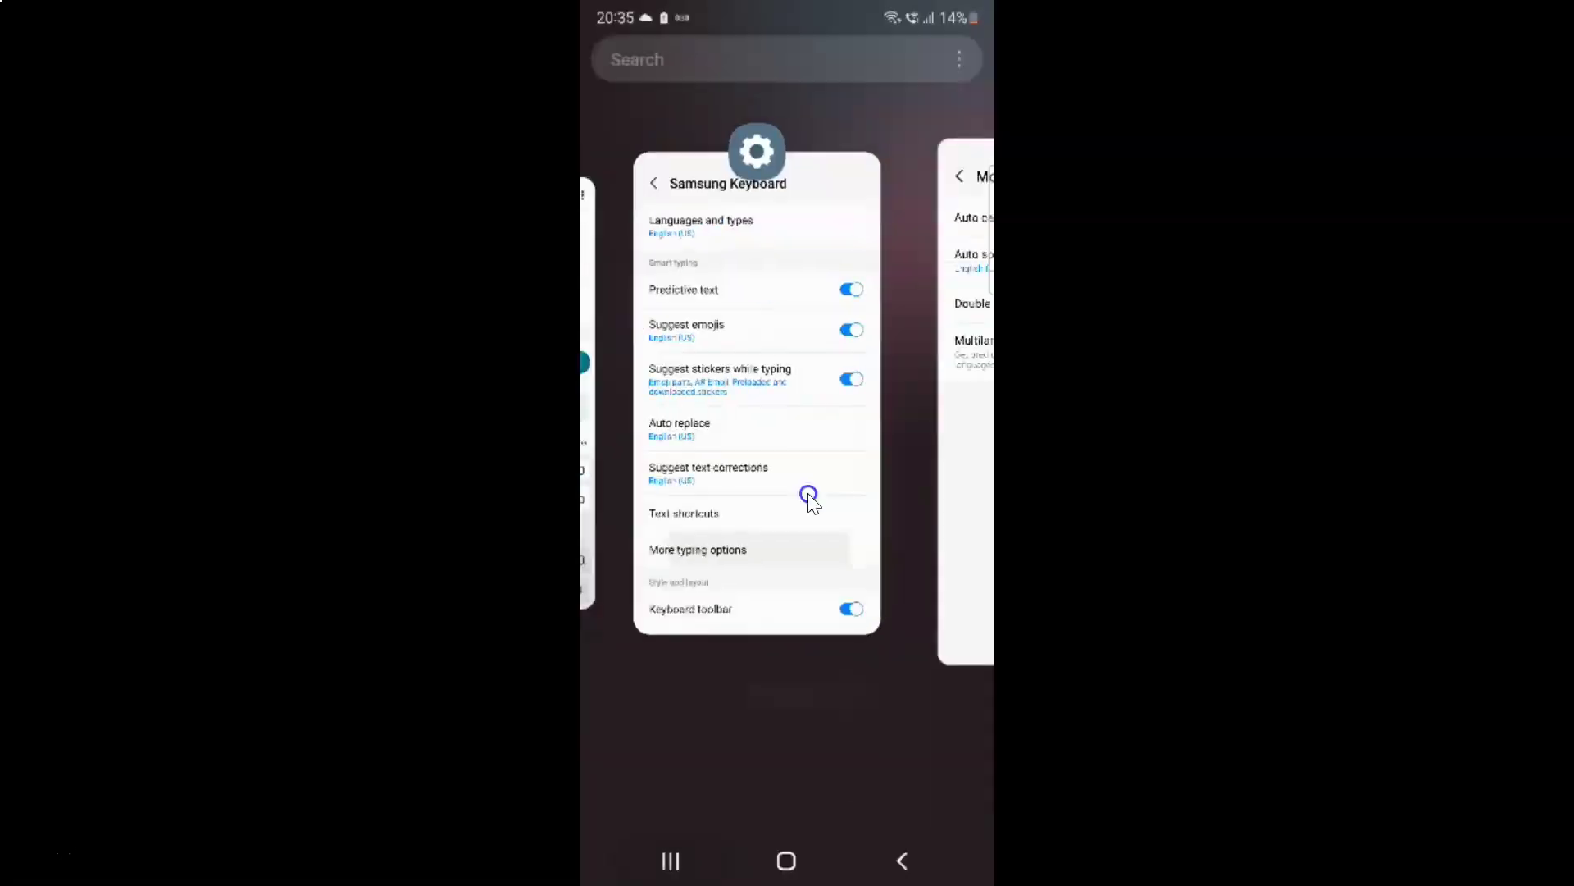
left_click(809, 493)
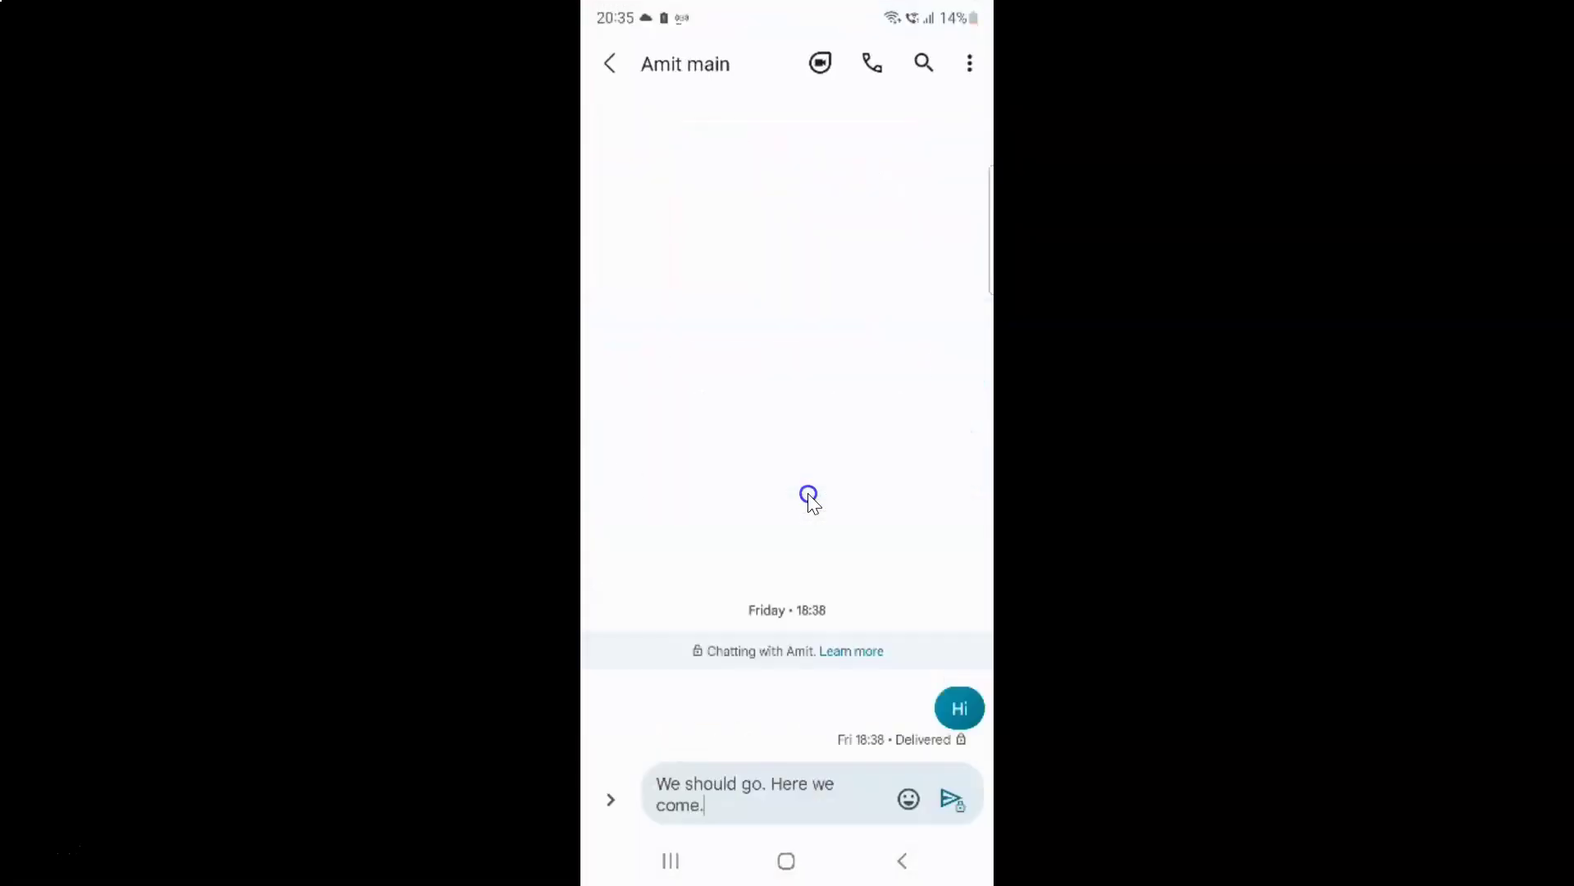
left_click(802, 810)
key("BackSpace")
key("BackSpace")
key("BackSpace")
key("BackSpace")
key("BackSpace")
key("BackSpace")
key("BackSpace")
key("BackSpace")
key("BackSpace")
key("BackSpace")
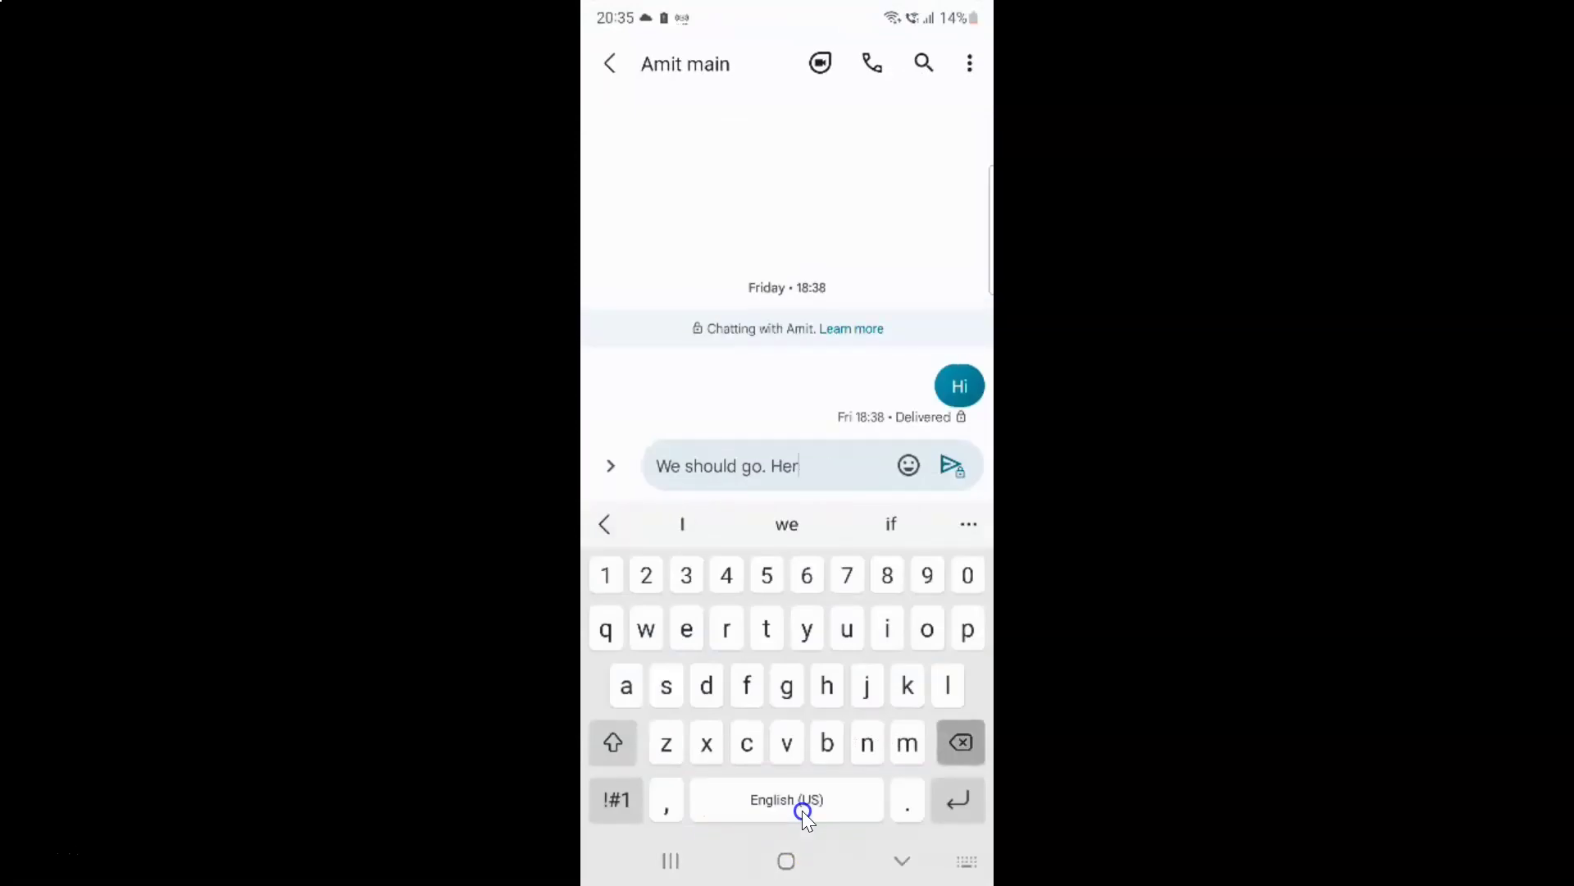
key("BackSpace")
key("BackSpace")
key("BackSpace")
key("BackSpace")
key("BackSpace")
key("BackSpace")
key("BackSpace")
key("BackSpace")
key("BackSpace")
key("BackSpace")
key("BackSpace")
key("BackSpace")
key("BackSpace")
key("BackSpace")
key("BackSpace")
key("BackSpace")
key("BackSpace")
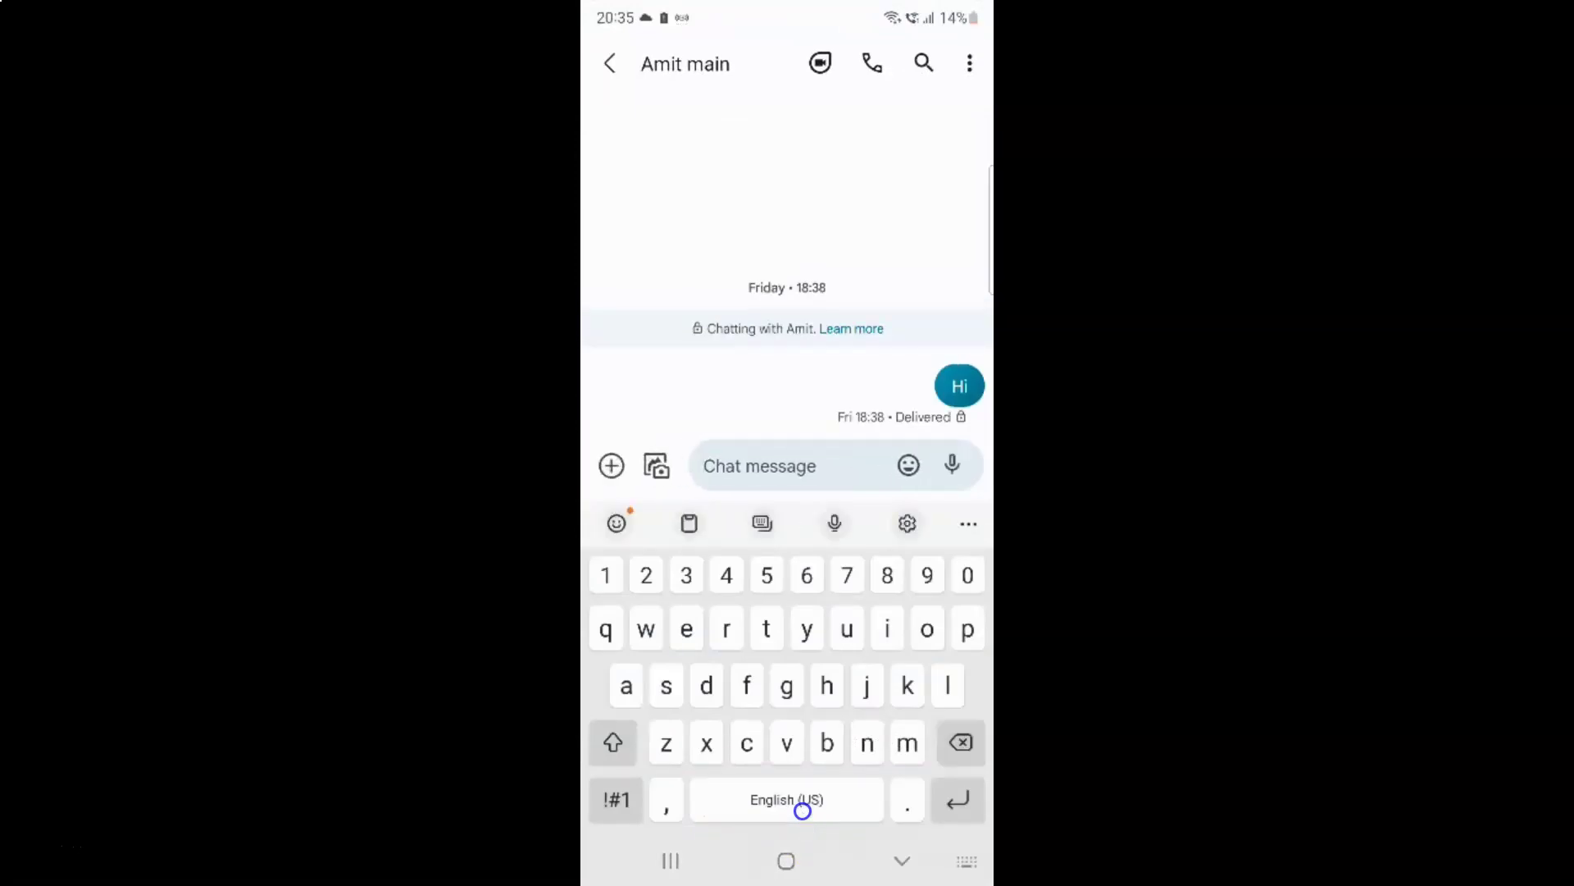
type("we should go. here we come")
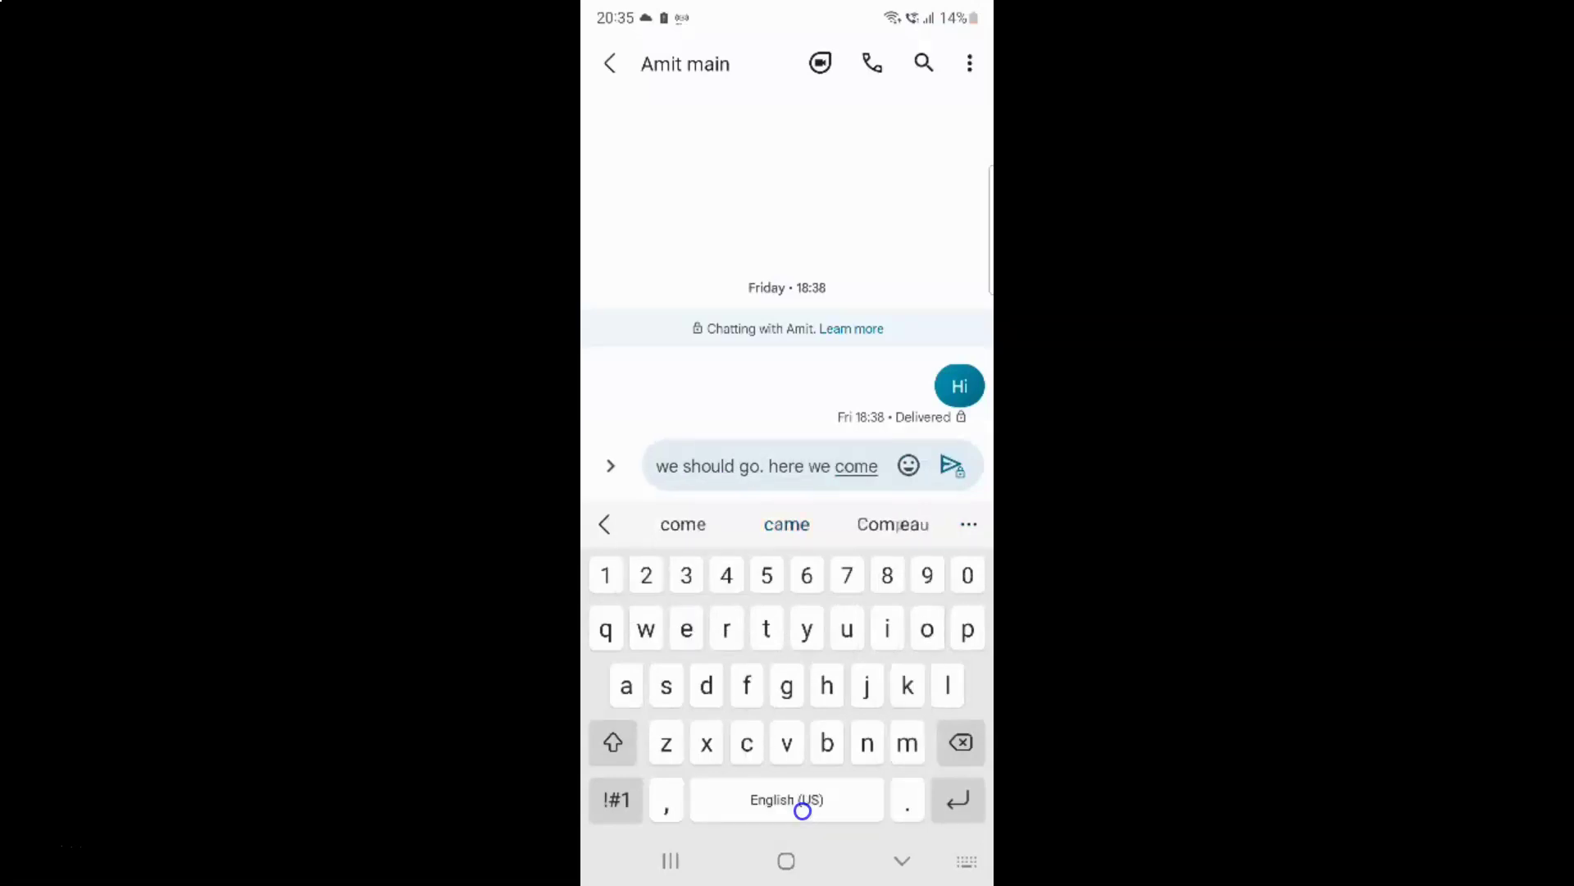
type(".")
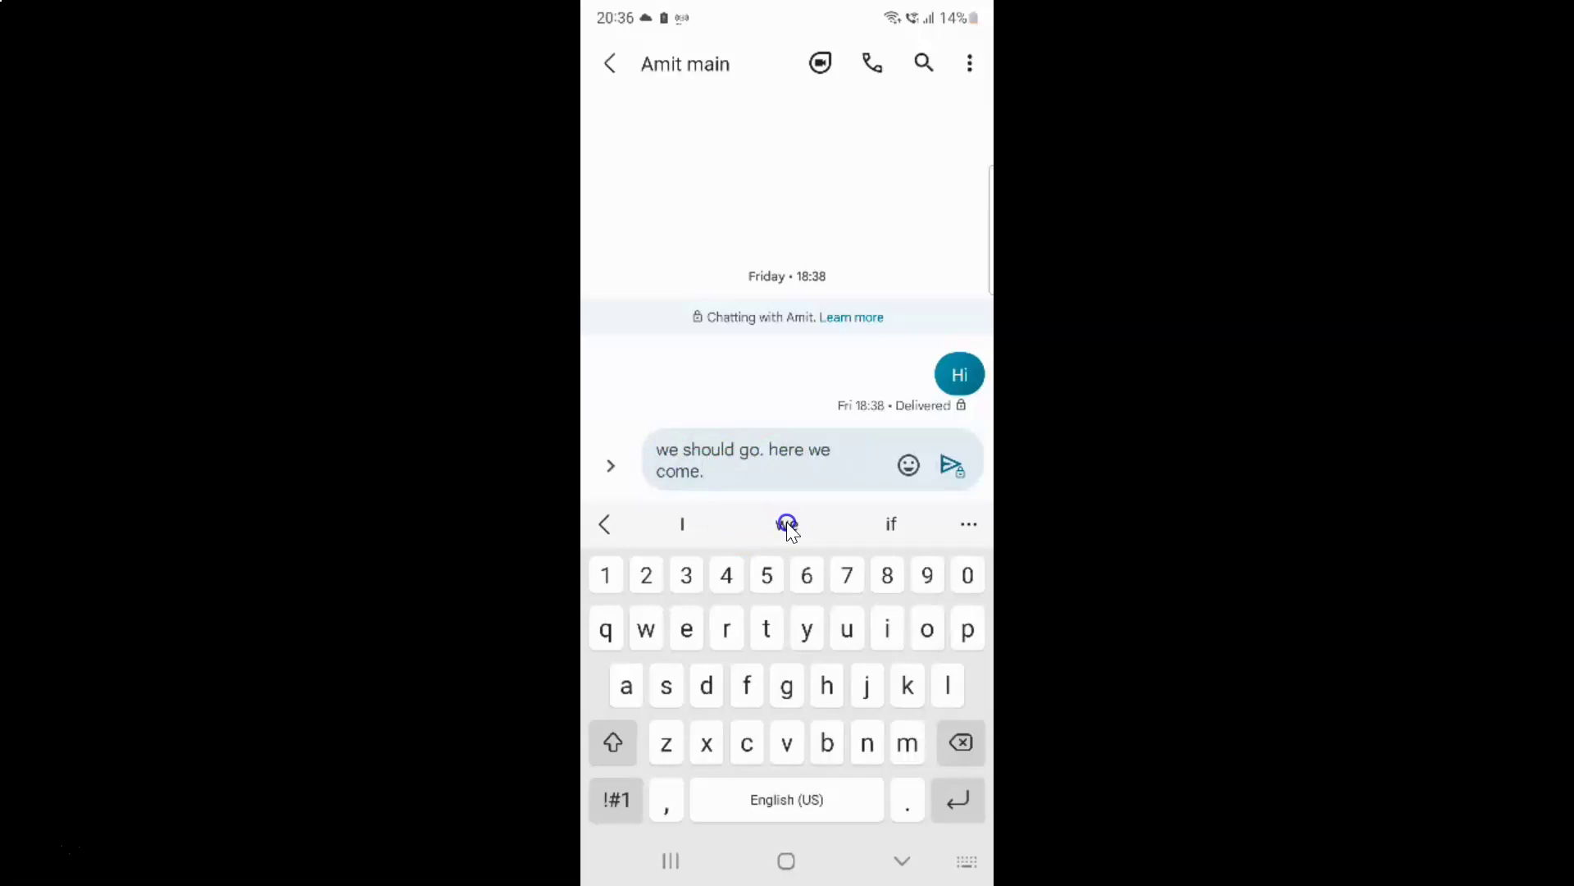
Step: Return to the Samsung Keyboard settings and toggle Auto capitalize on in More typing options
key("alt+s")
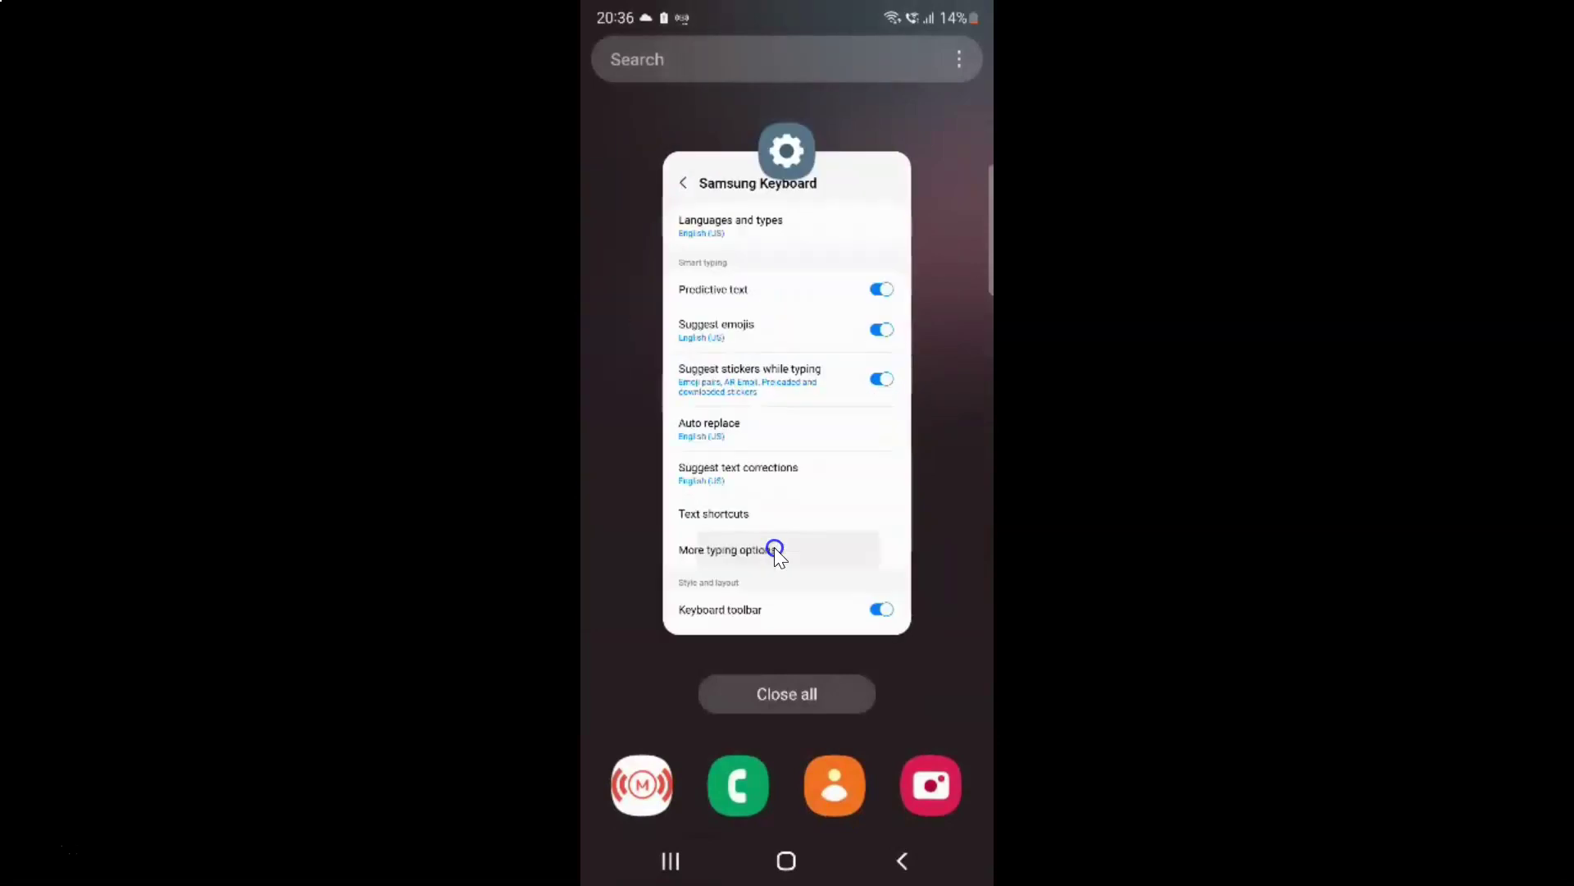
left_click(774, 547)
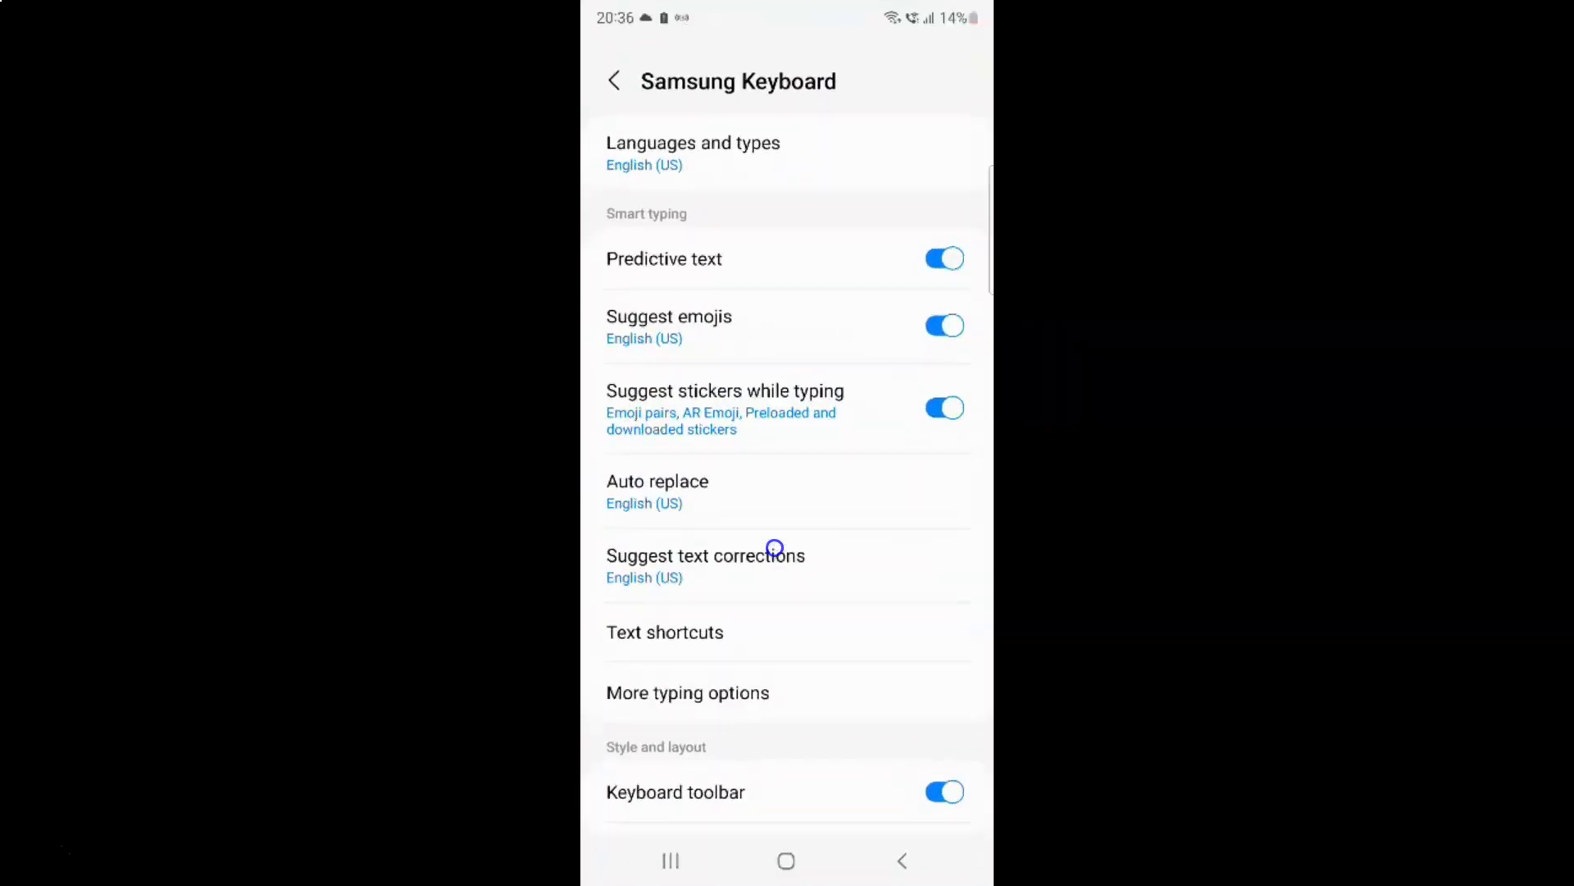
left_click(702, 693)
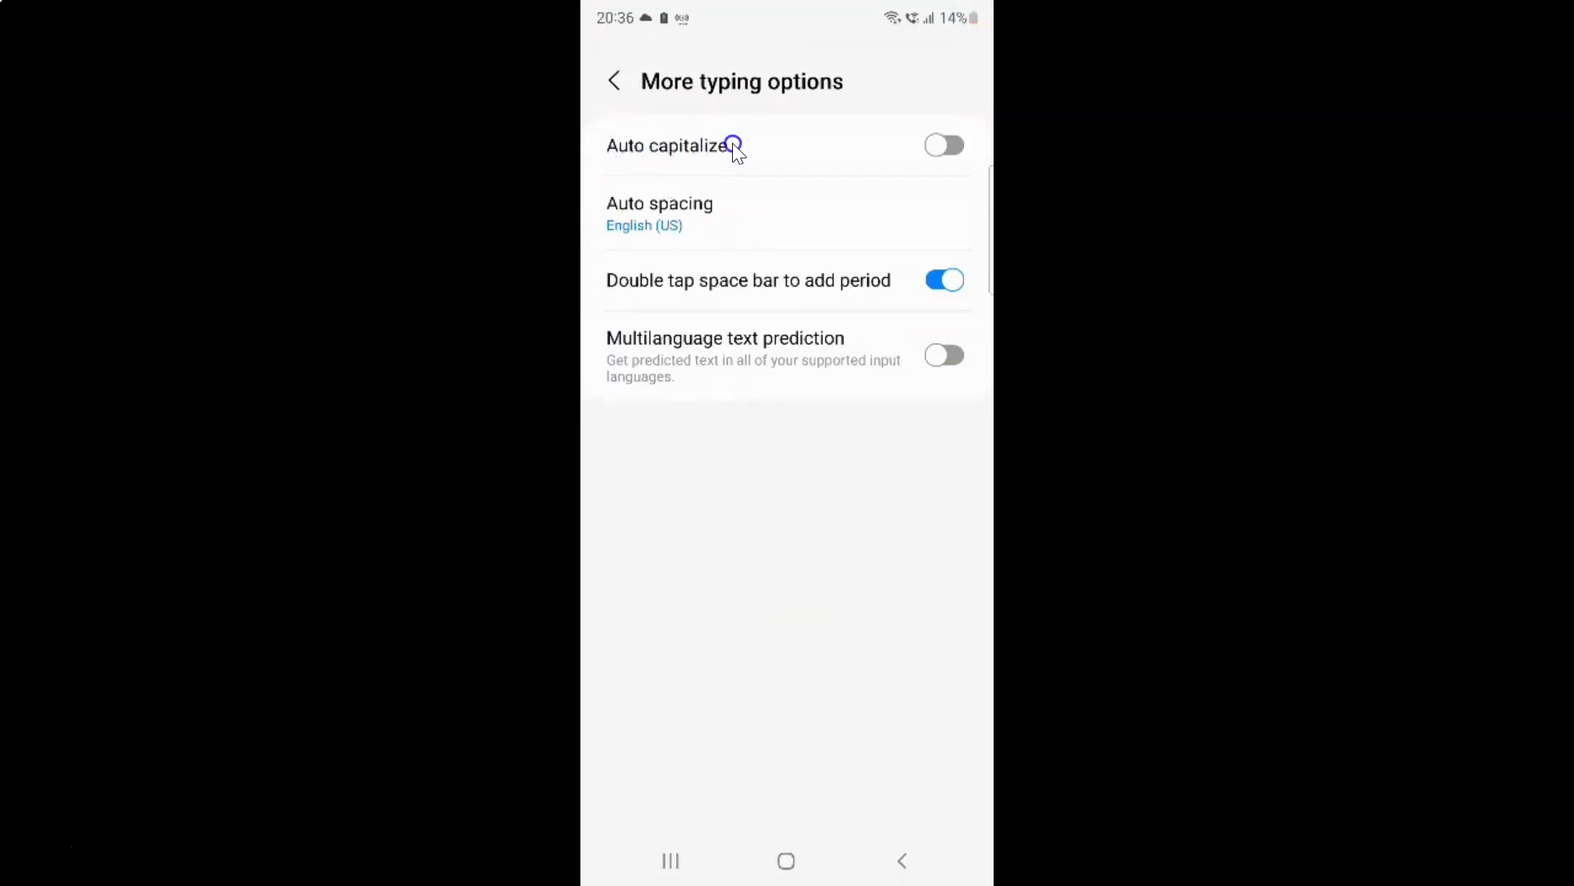
left_click(945, 147)
Step: Back out of the keyboard pages to General management and bring up the recent apps overview
left_click(617, 82)
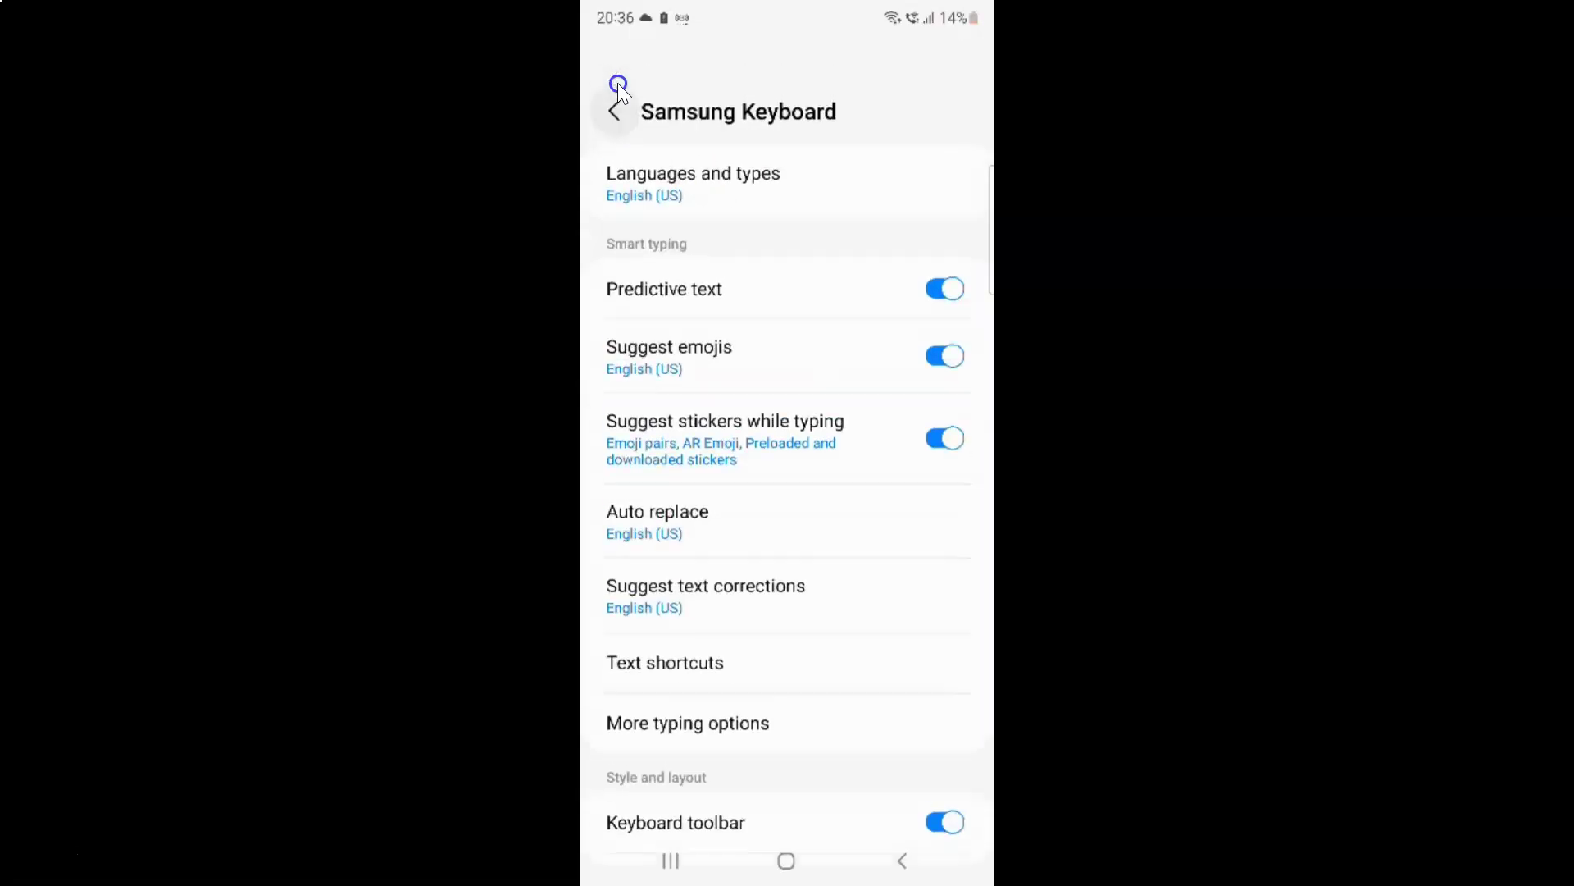
left_click(617, 82)
key("alt+Tab")
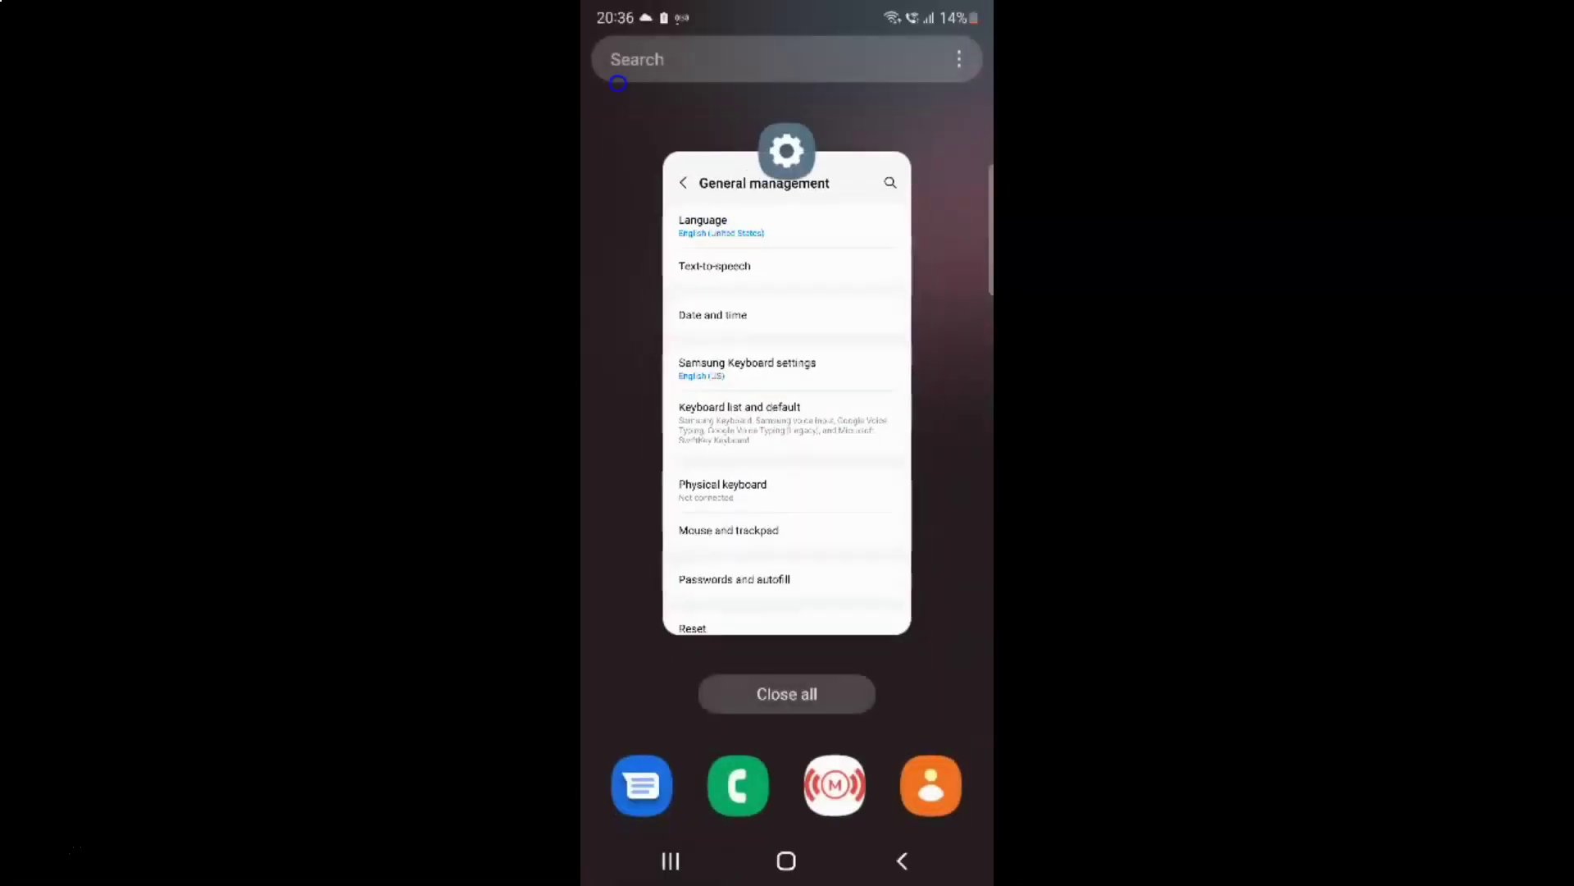
left_click(617, 82)
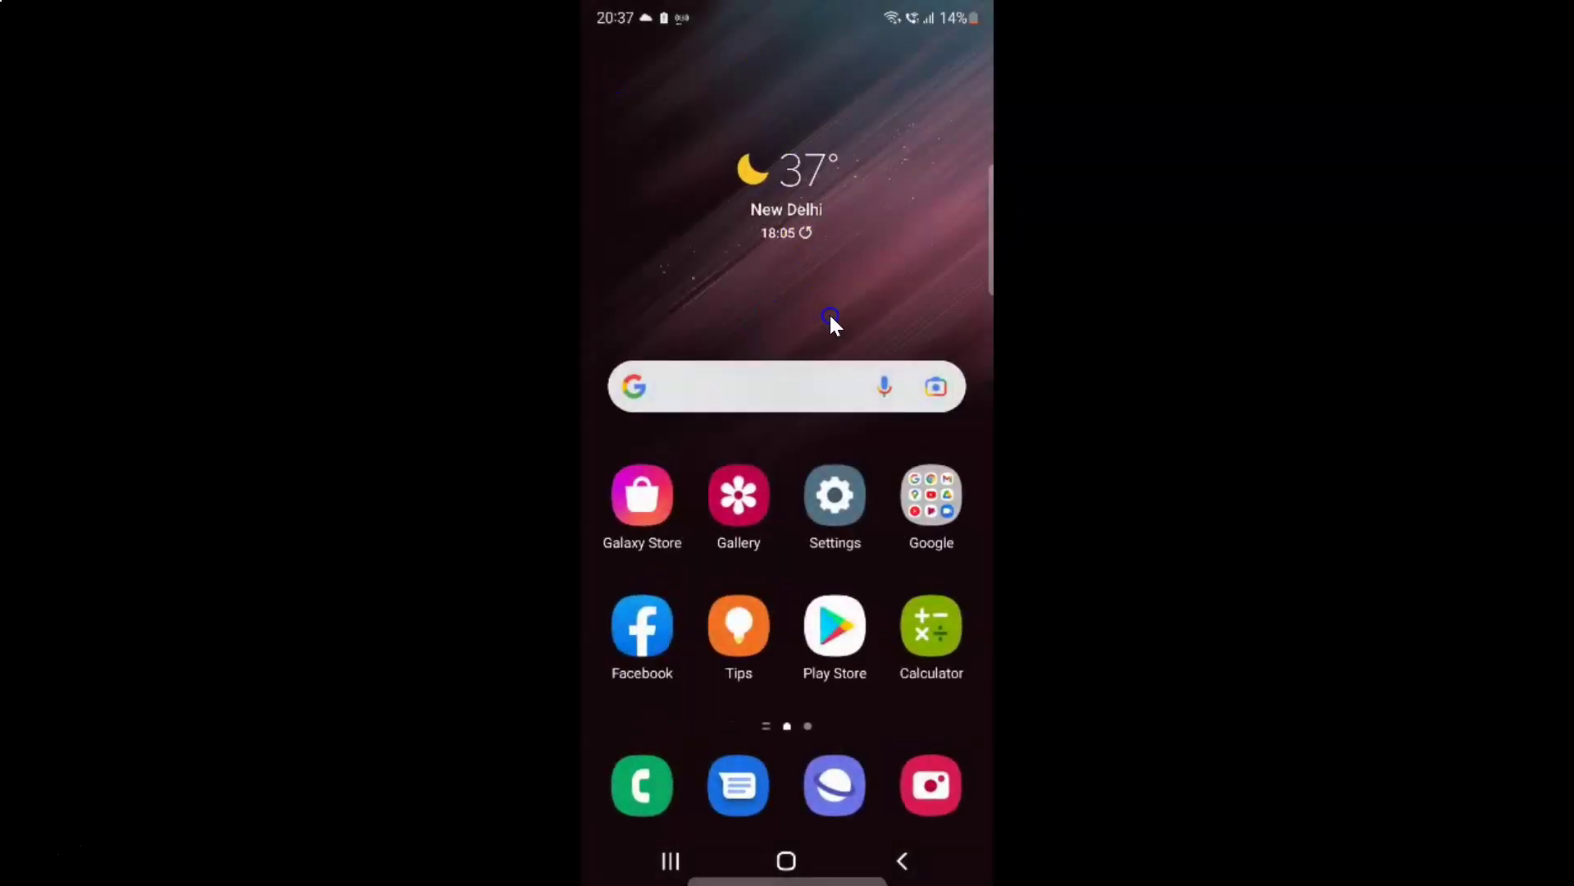